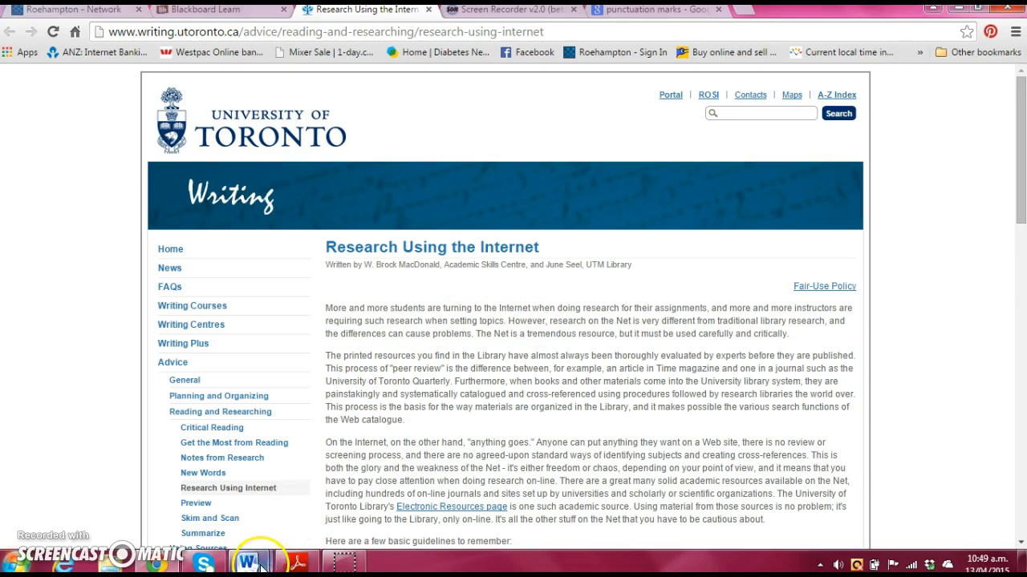
Step: Bring the Document1 referencing document forward and close the Research thesaurus pane
mouse_move(245, 566)
click(160, 487)
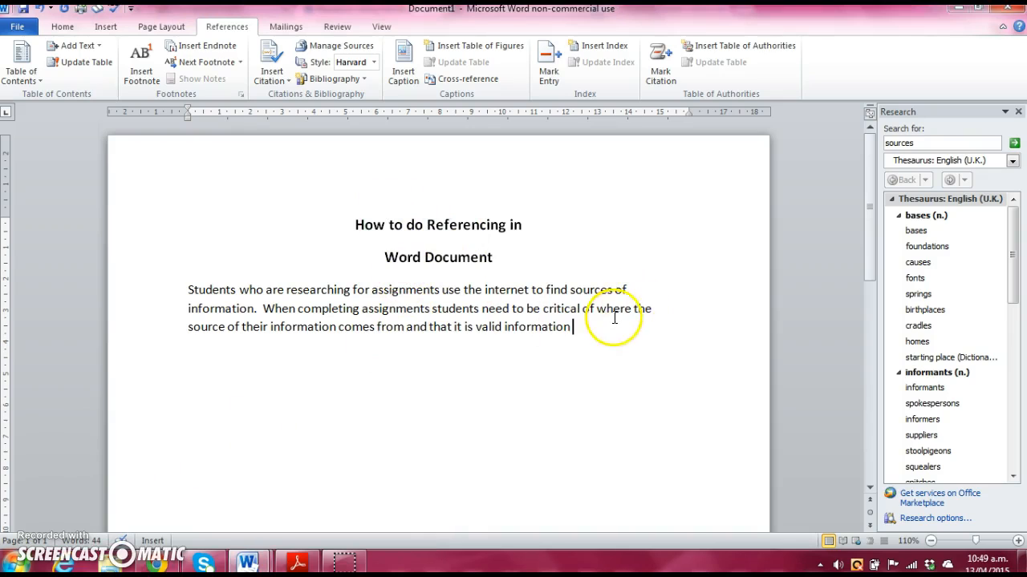
click(1017, 112)
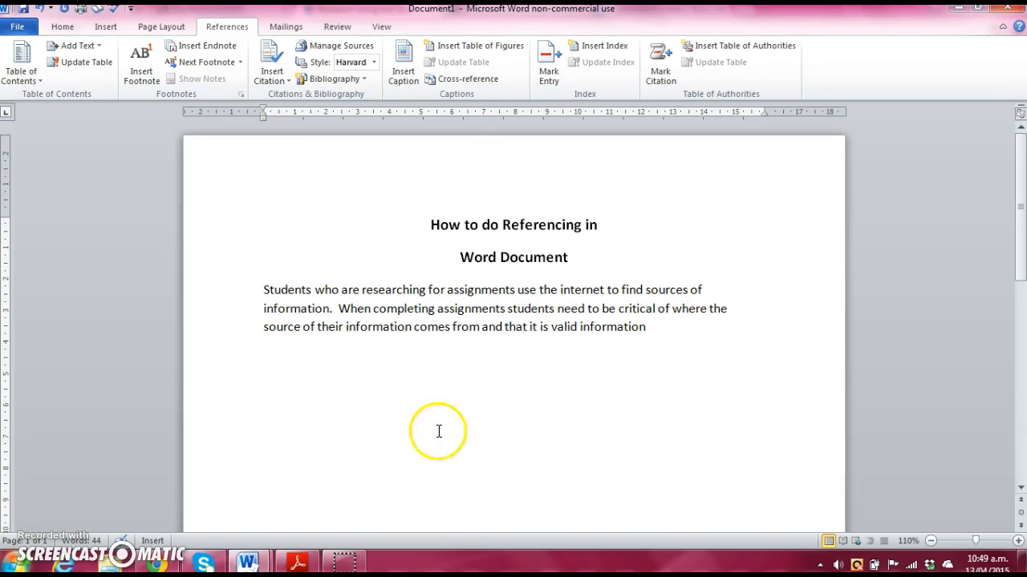
mouse_move(299, 566)
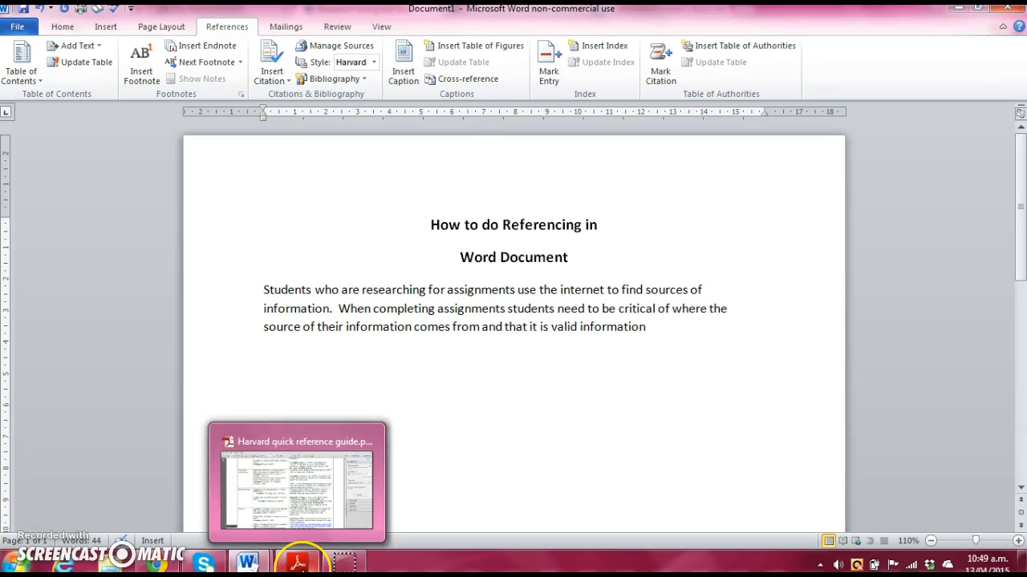
click(297, 485)
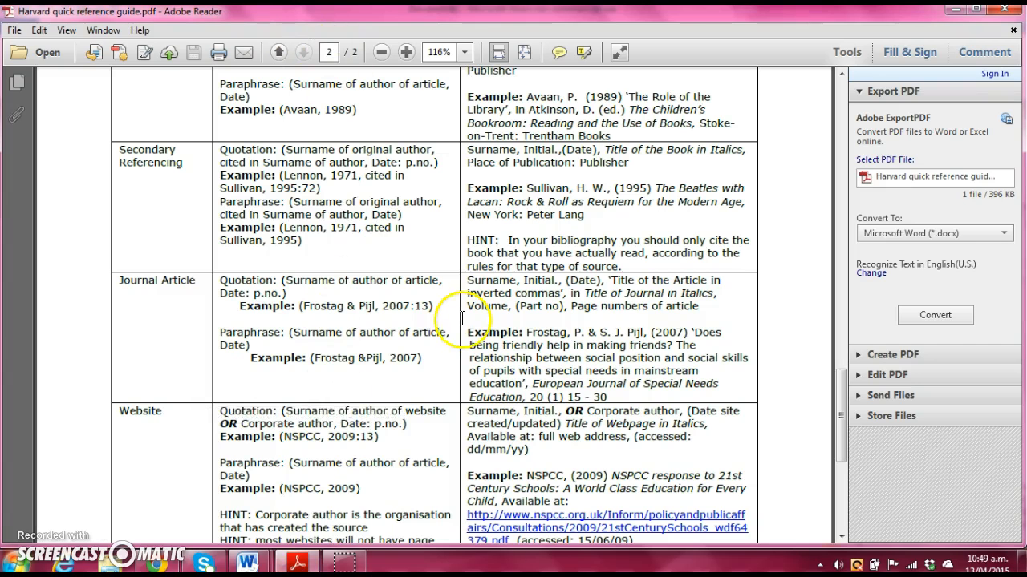
scroll(466, 303, up, 3)
scroll(466, 303, up, 10)
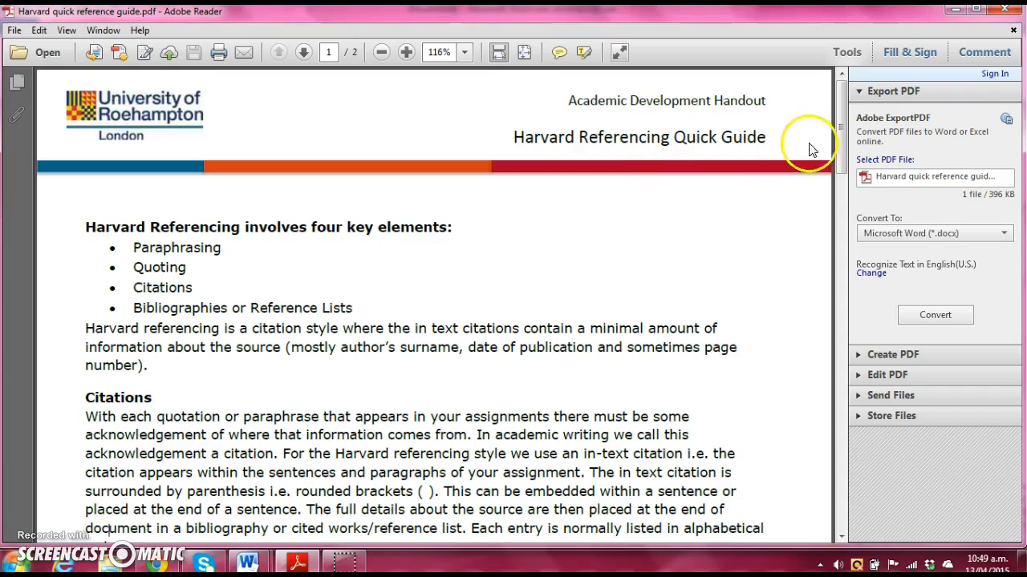
drag(838, 126, 867, 371)
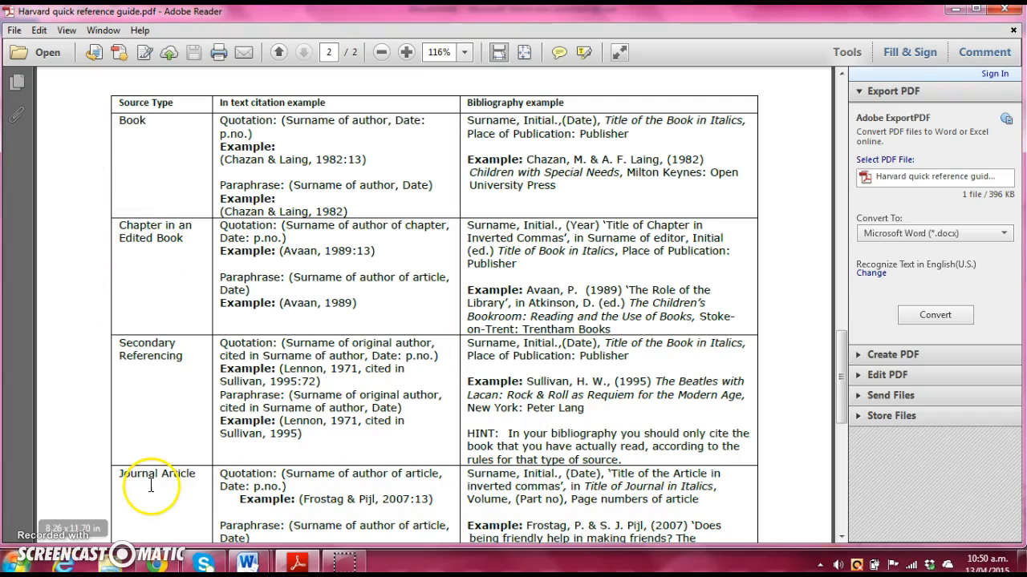
drag(841, 366, 842, 450)
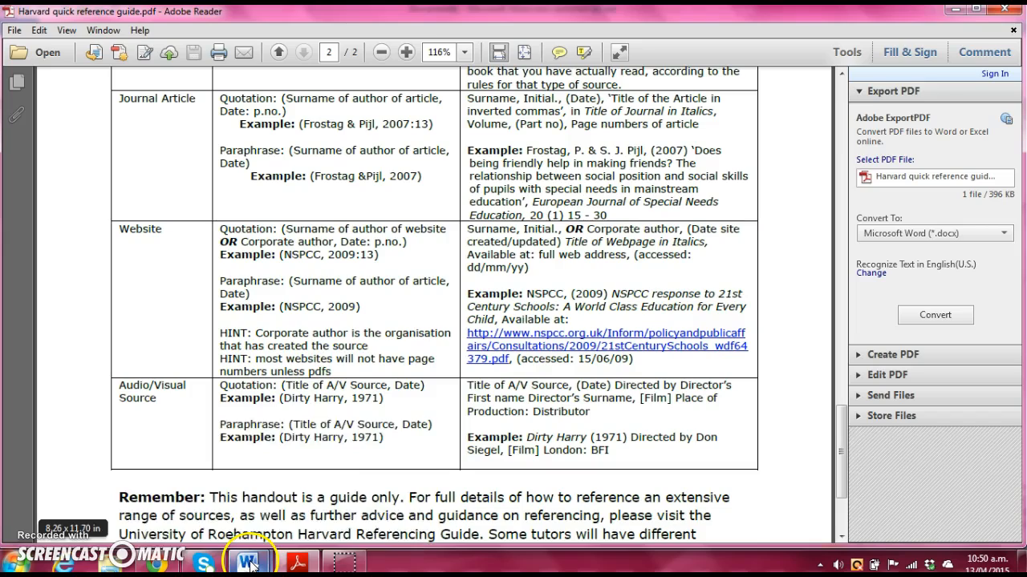
mouse_move(247, 561)
click(196, 514)
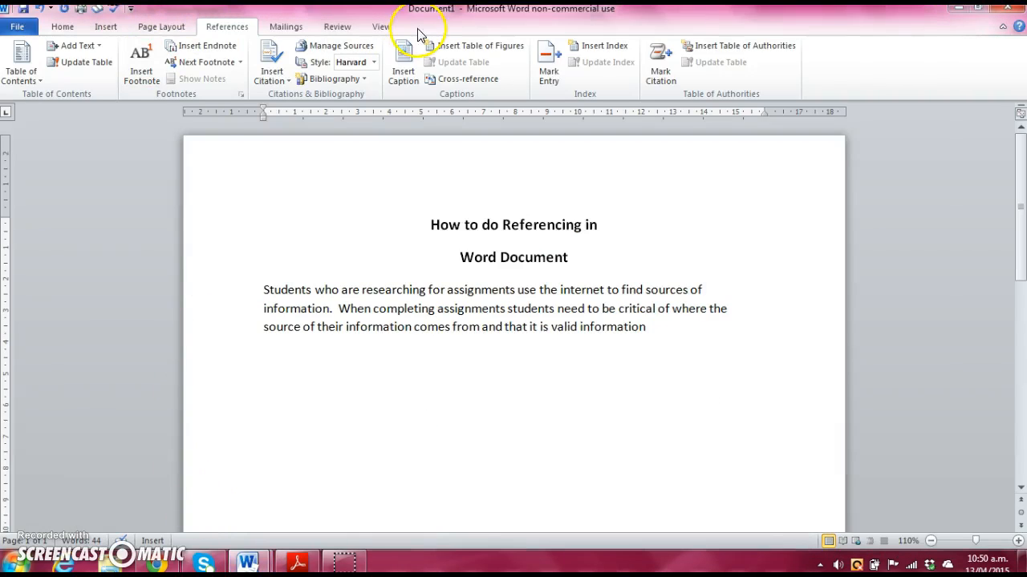
click(63, 27)
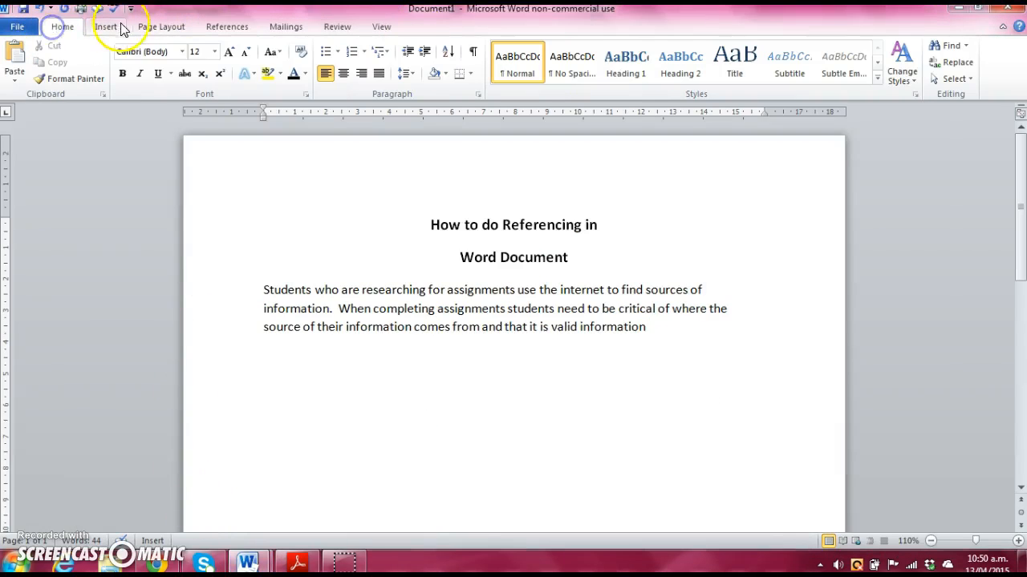
click(227, 29)
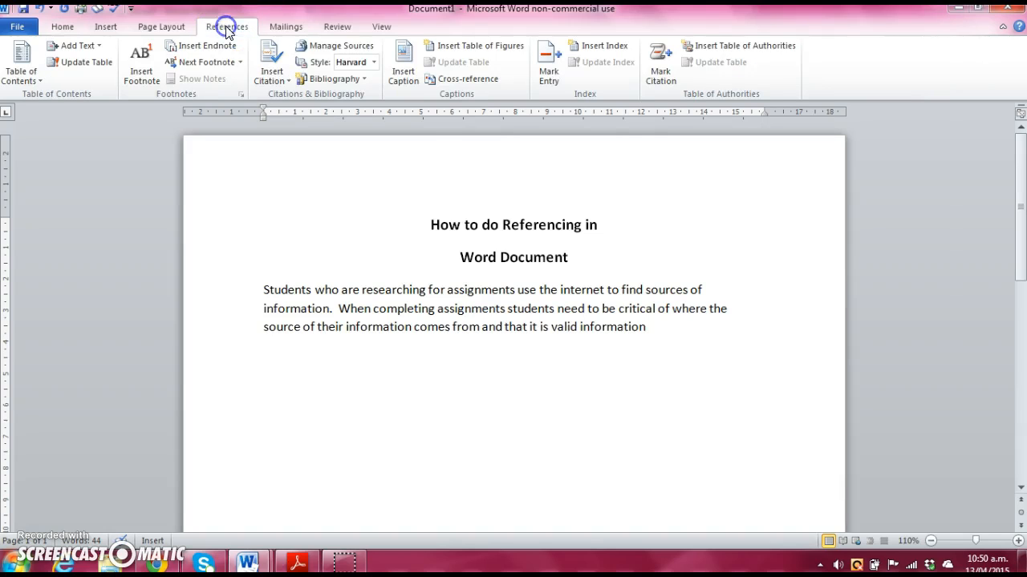
click(375, 65)
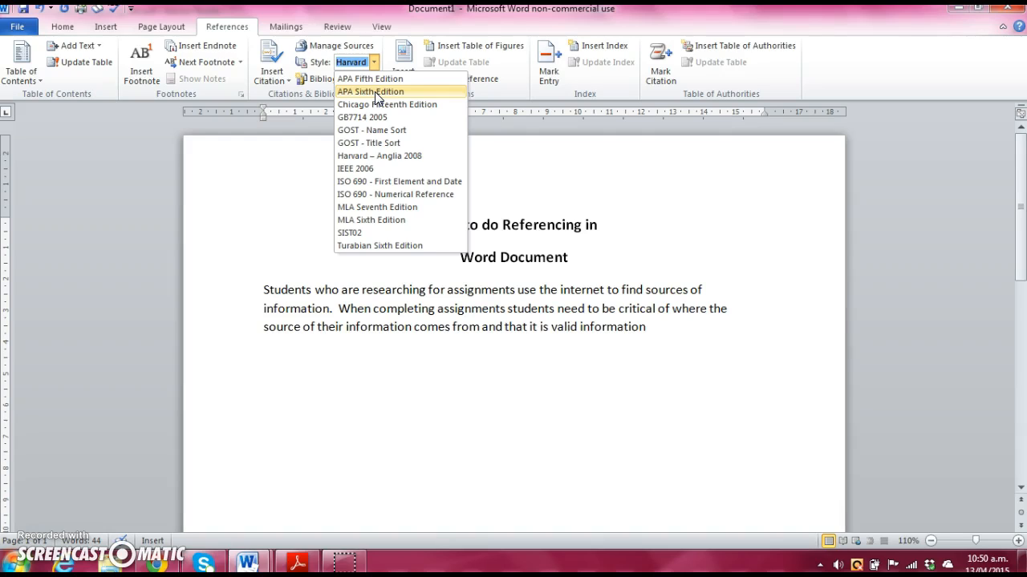
click(374, 92)
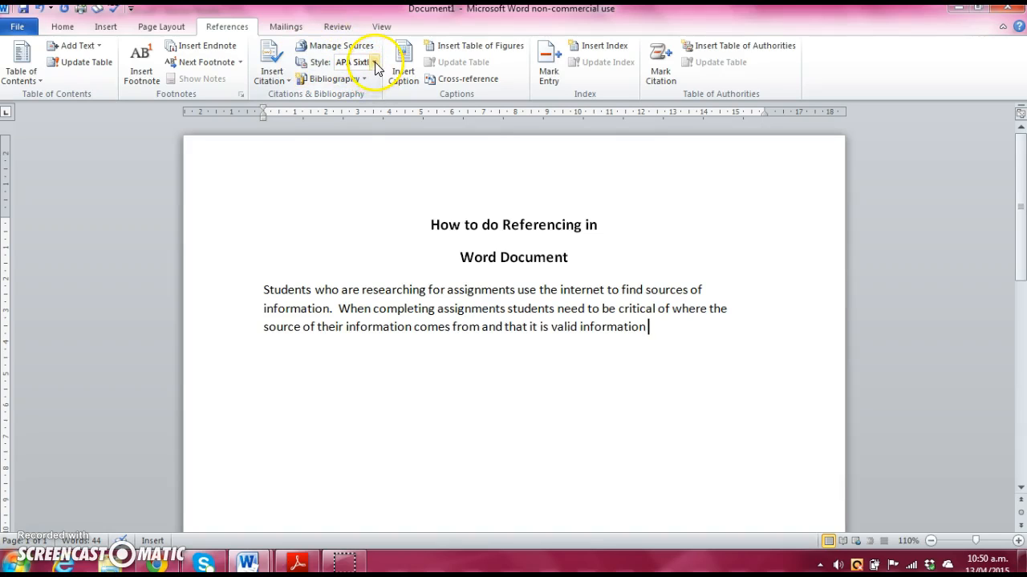
click(375, 61)
click(365, 156)
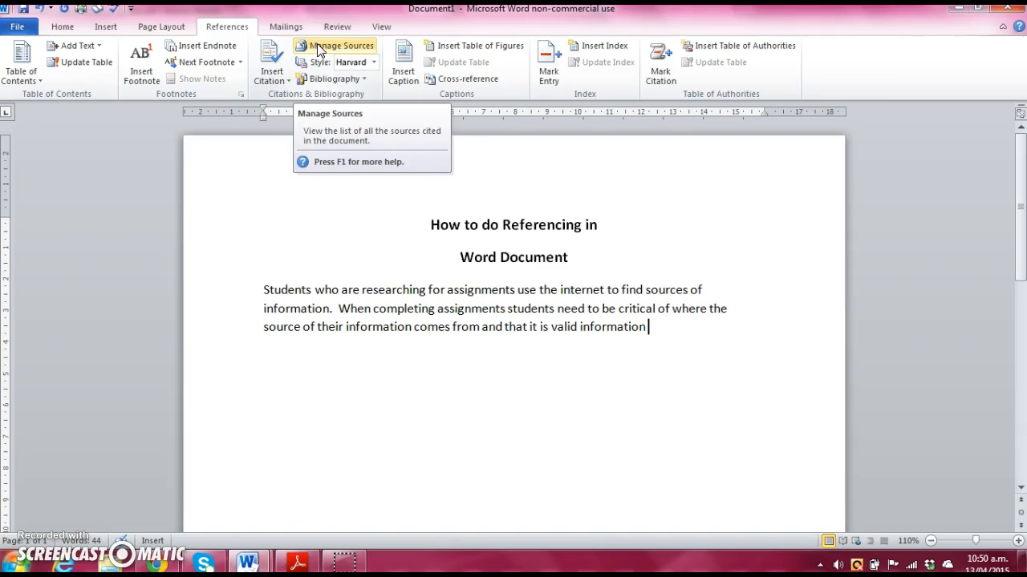
click(319, 47)
Step: Search saved sources for 'Lau' and copy the Laureate Education Phoenix plus programme source to the current list
click(347, 137)
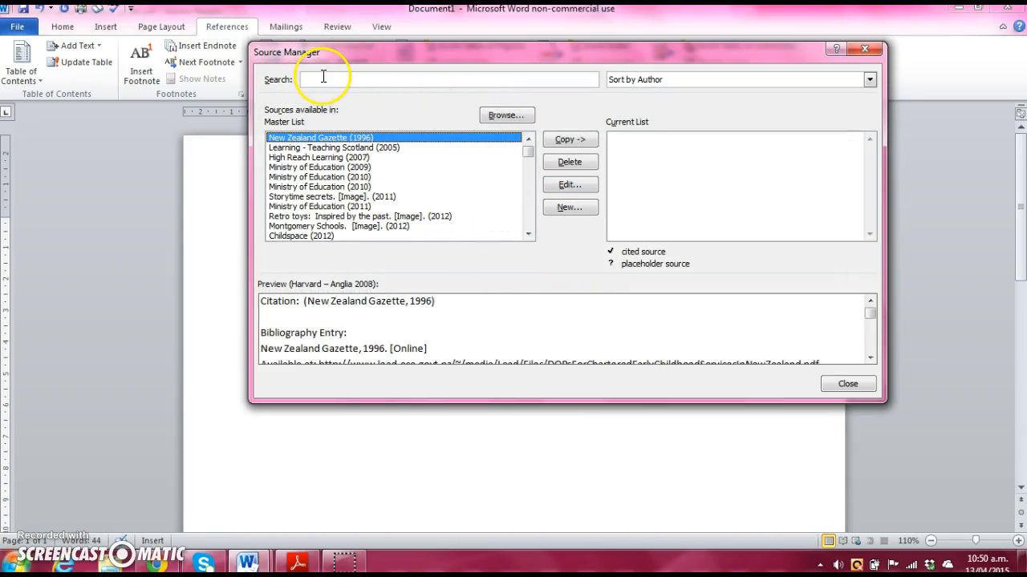
mouse_move(527, 151)
mouse_down()
mouse_move(531, 222)
mouse_move(531, 142)
mouse_up()
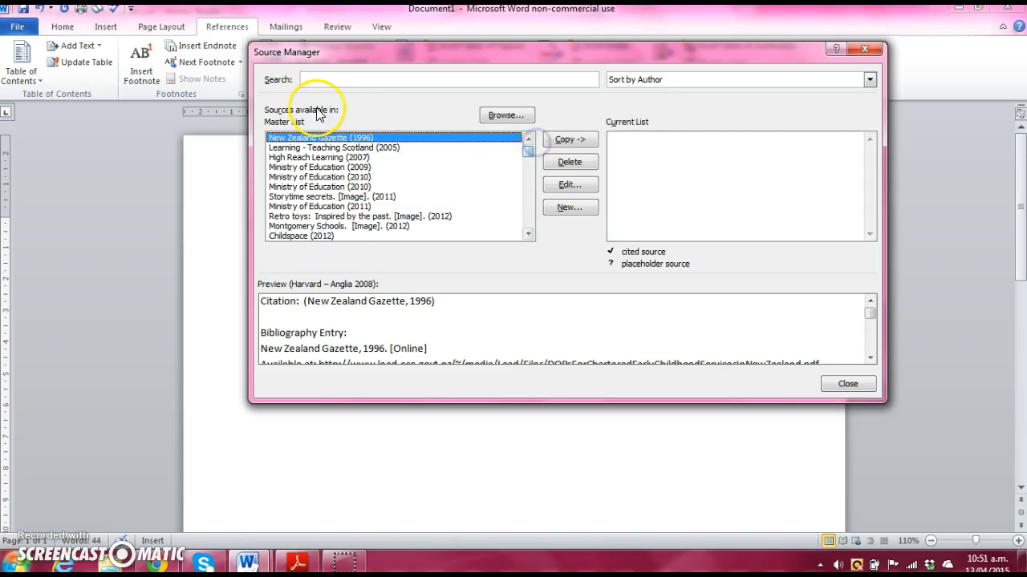
click(315, 79)
text(L)
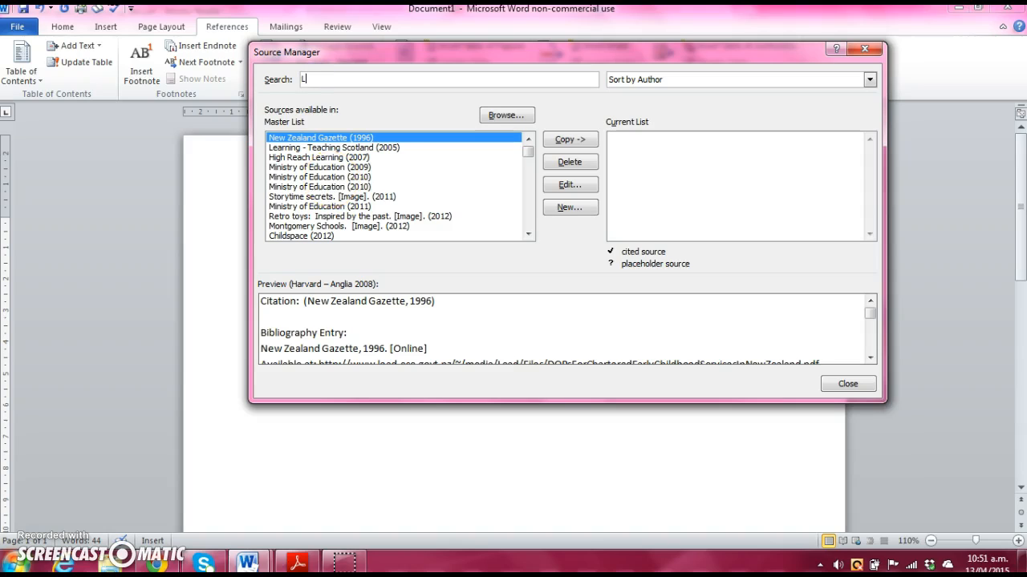
text(aure)
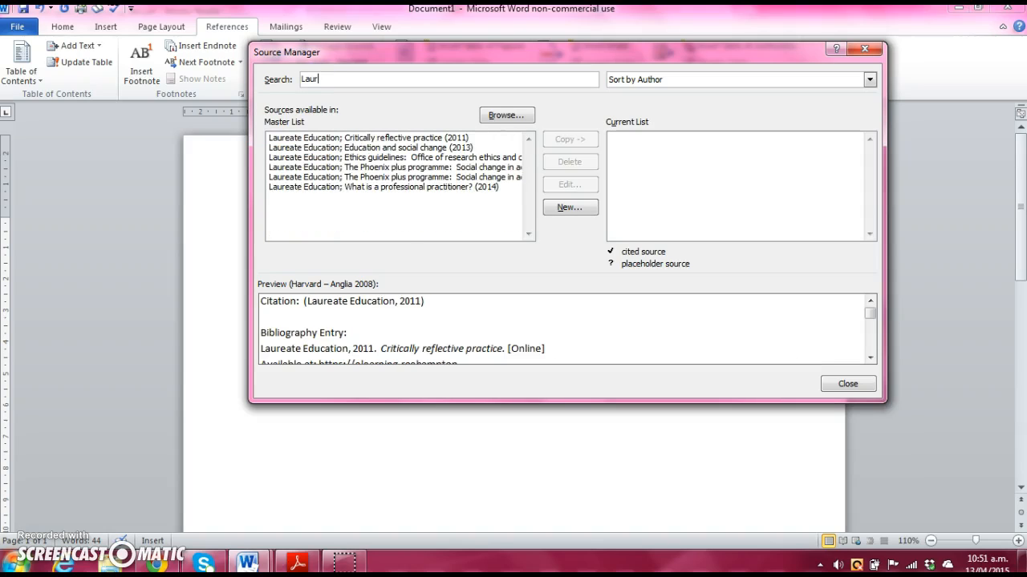
click(279, 167)
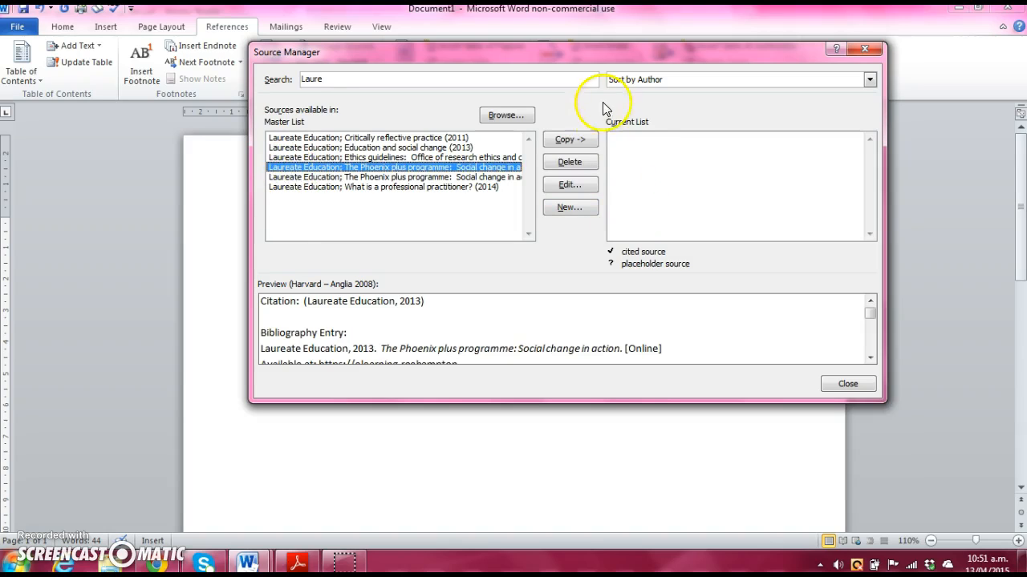
click(571, 140)
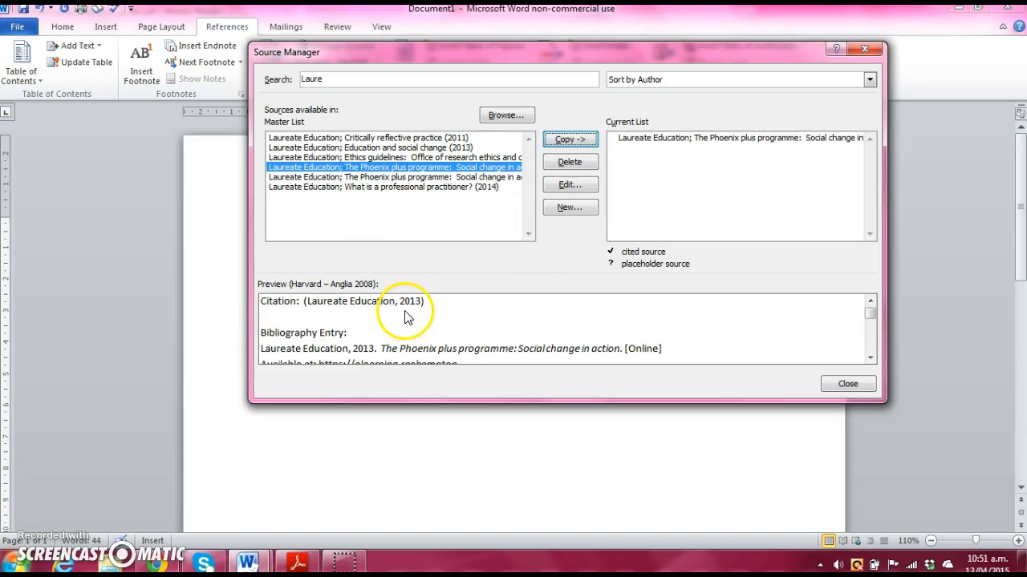
Step: Start a new bibliography source with New... in Source Manager
click(870, 358)
click(870, 358)
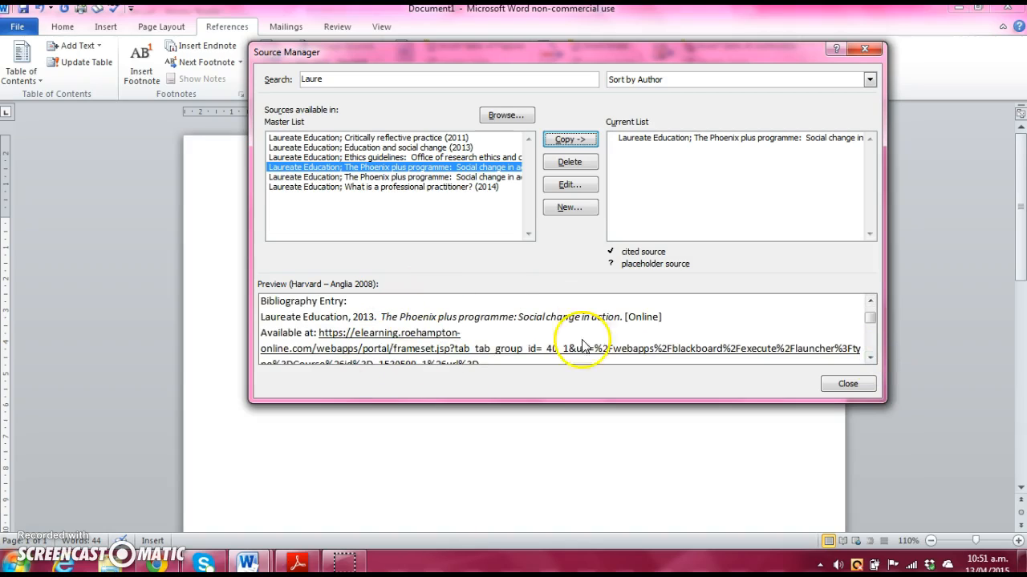
click(870, 301)
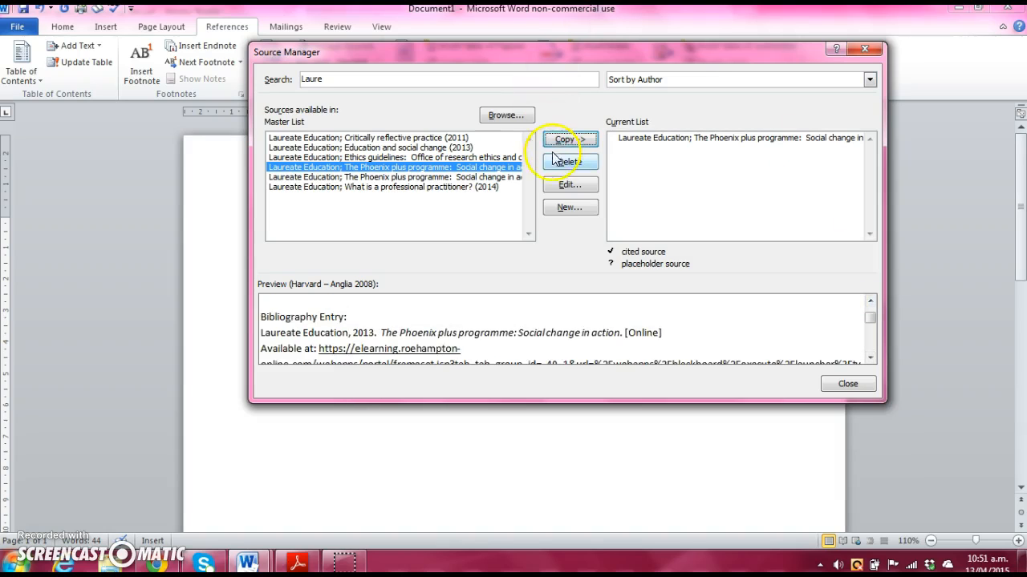
click(551, 211)
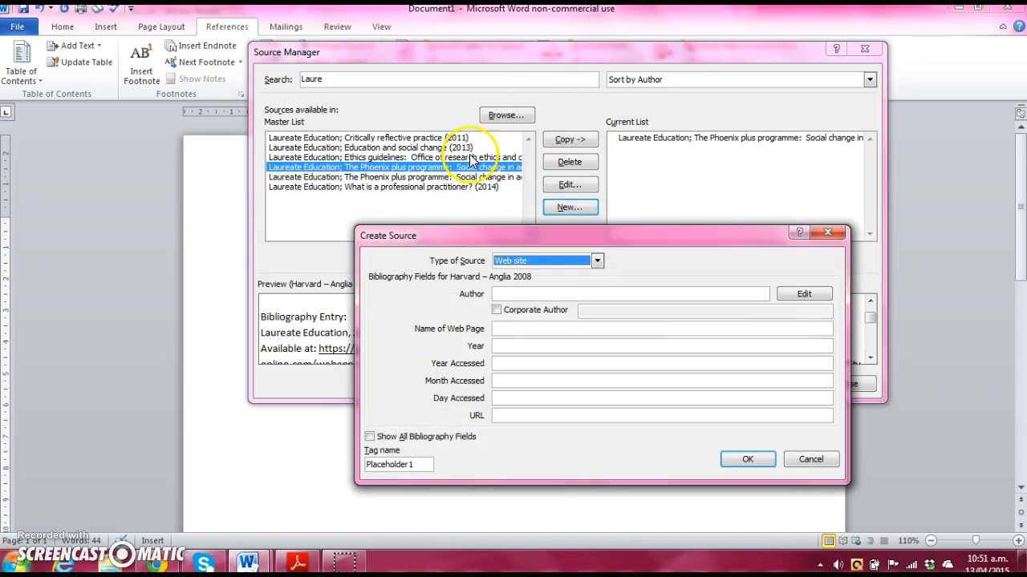
Step: Try the Book, Book Section and Journal Article source types, then settle on Web site
click(597, 261)
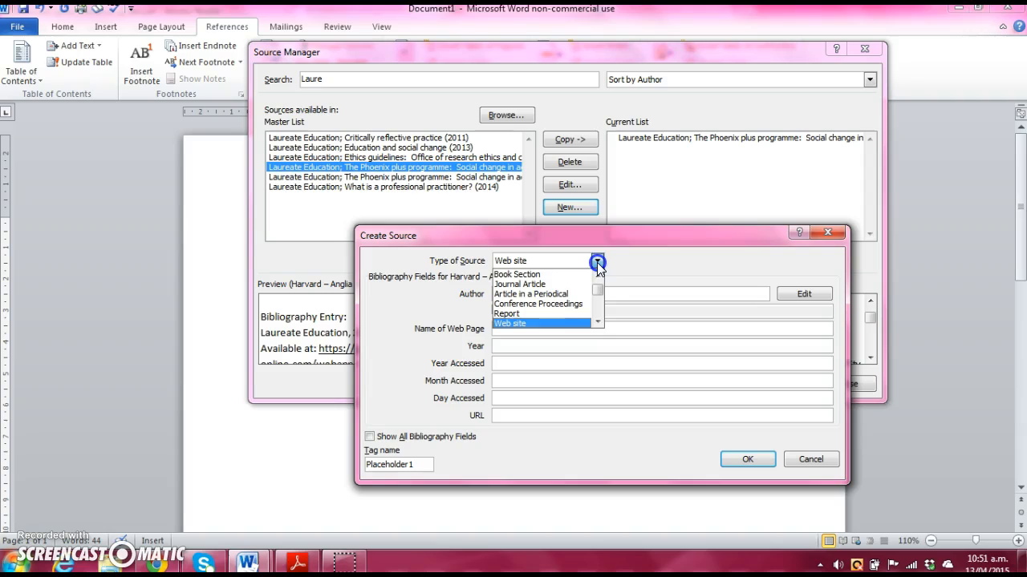
scroll(596, 281, up, 1)
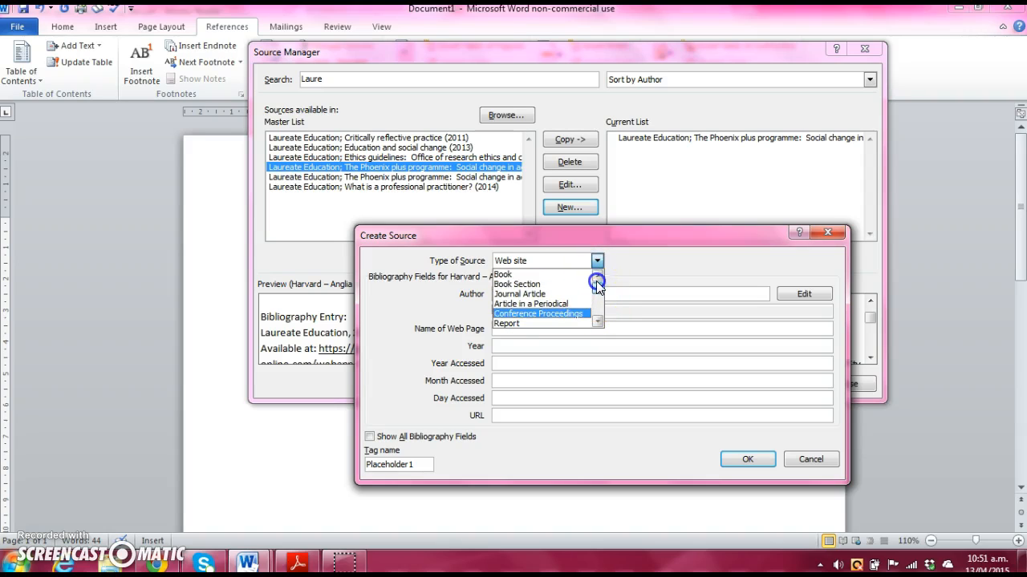
click(523, 275)
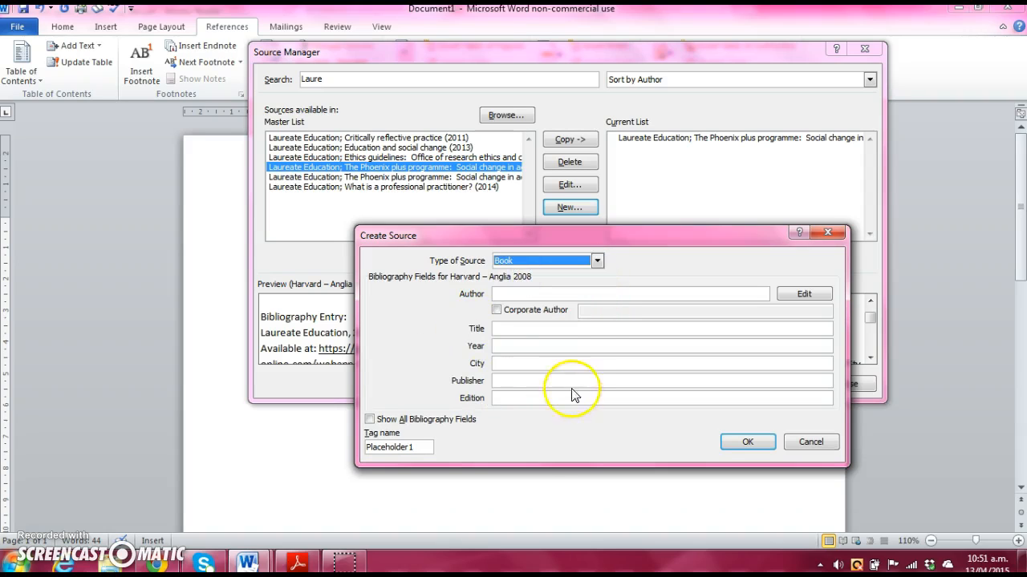
click(598, 260)
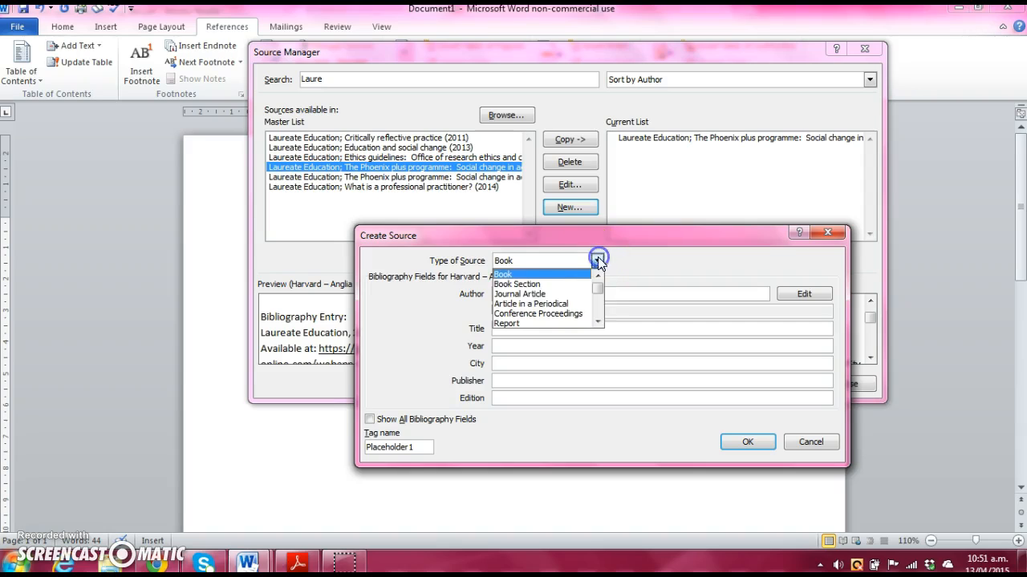
click(544, 283)
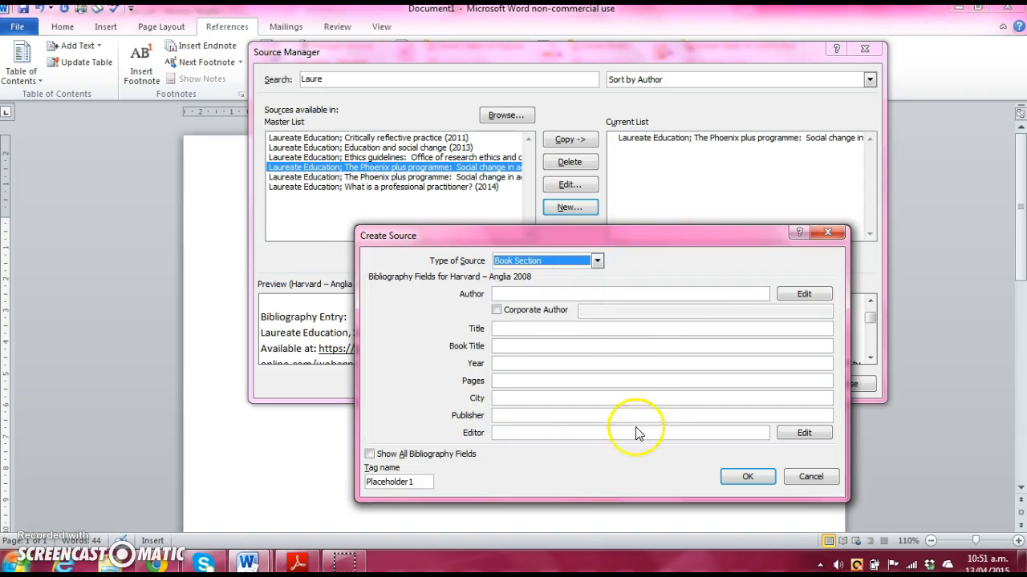
click(597, 262)
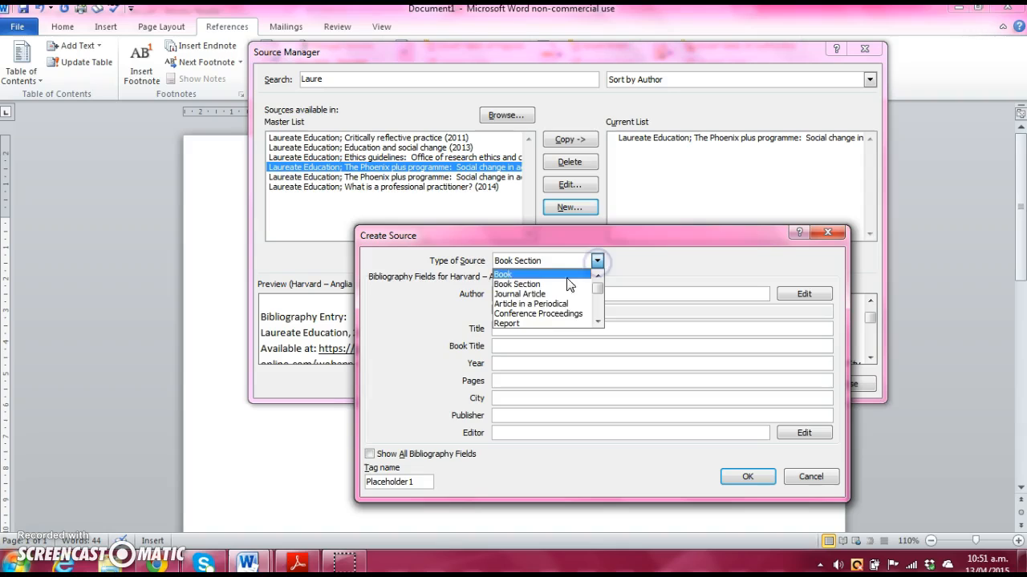
click(550, 294)
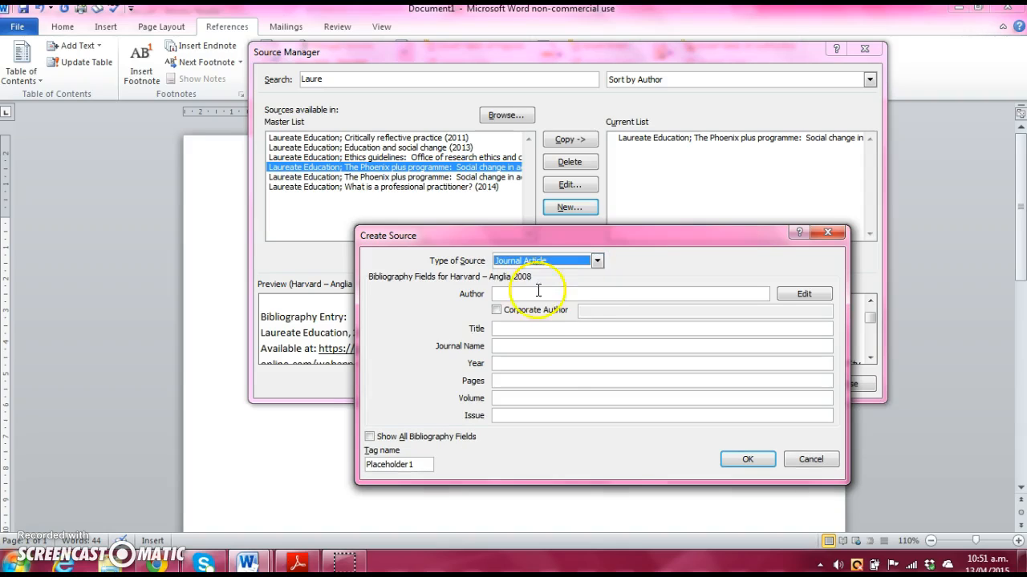
click(597, 262)
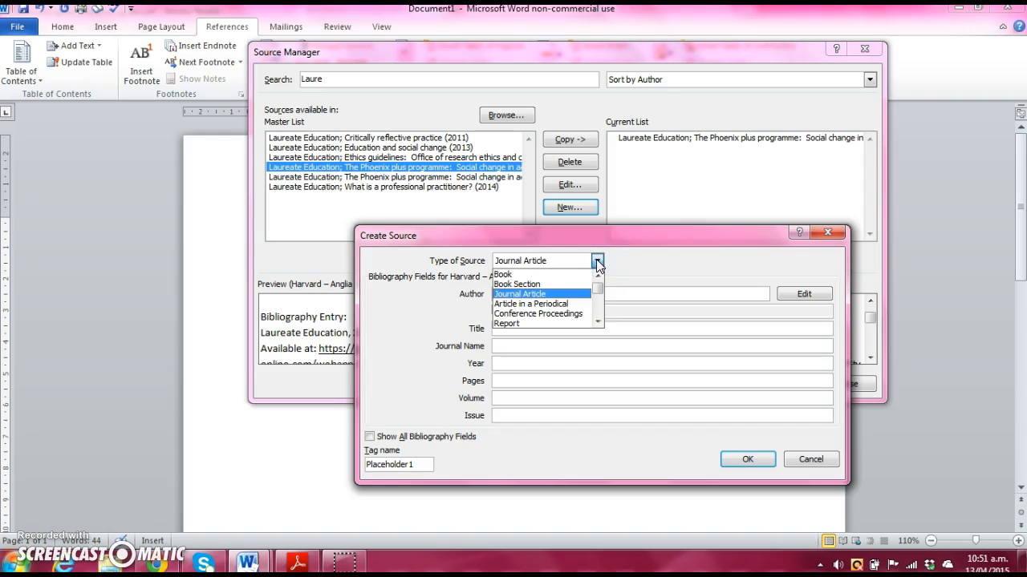
click(597, 322)
click(596, 322)
click(537, 310)
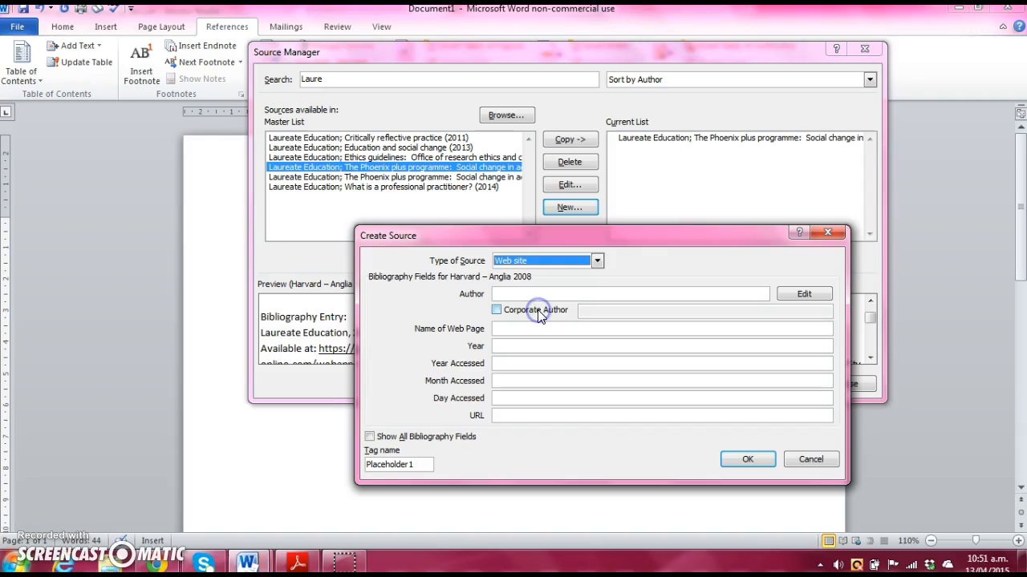
click(512, 294)
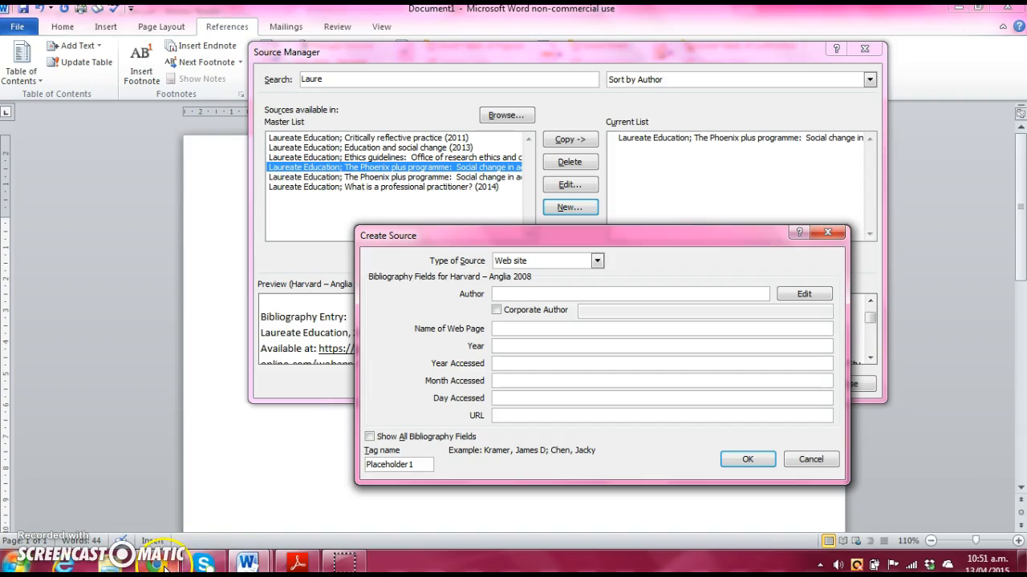
Step: Check the web page and enter its author, toggling Corporate Author off so it's a personal author
mouse_move(163, 565)
click(151, 442)
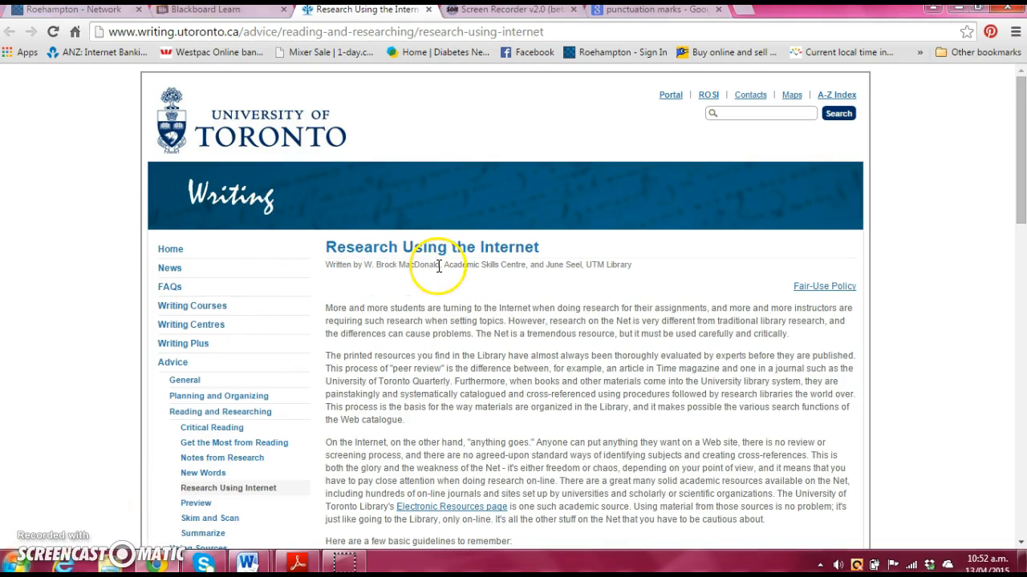
mouse_move(247, 563)
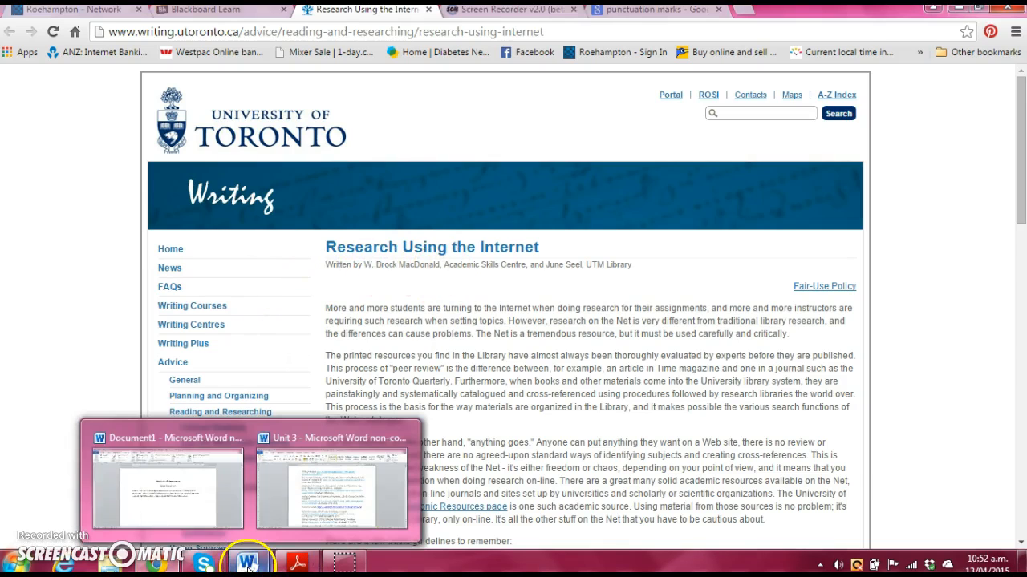
click(183, 509)
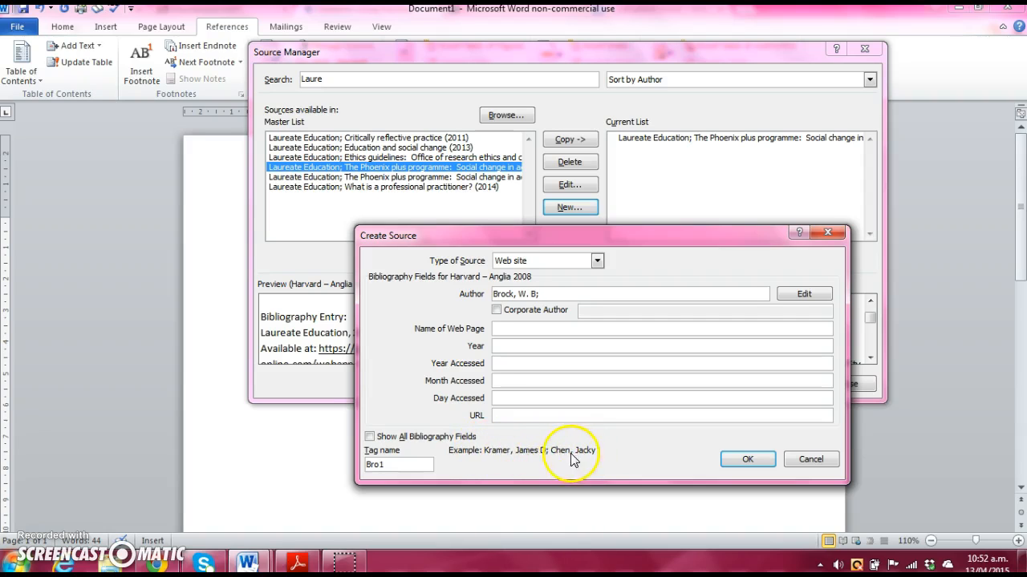
click(496, 311)
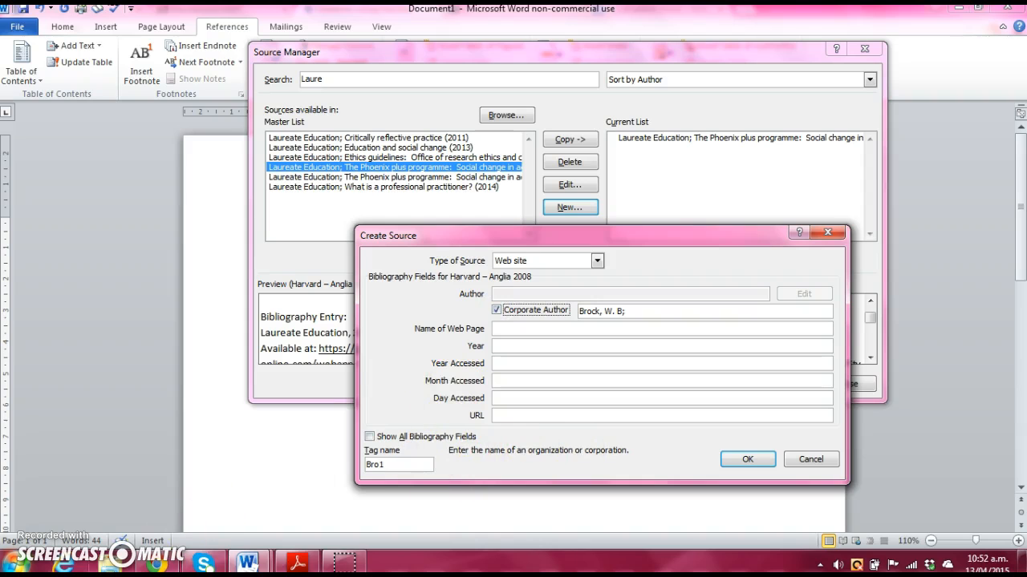
mouse_move(156, 562)
click(142, 454)
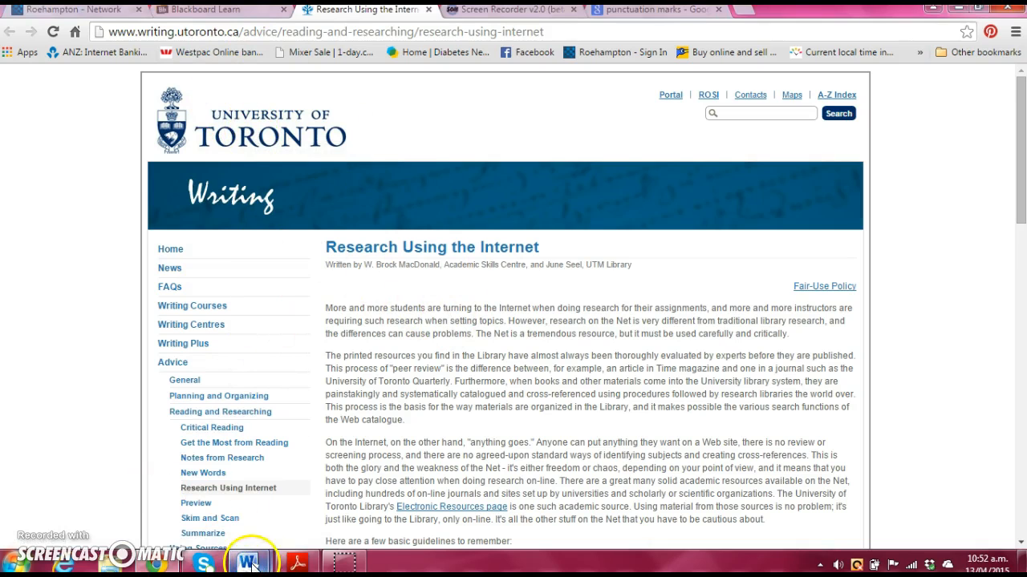
mouse_move(251, 564)
click(183, 500)
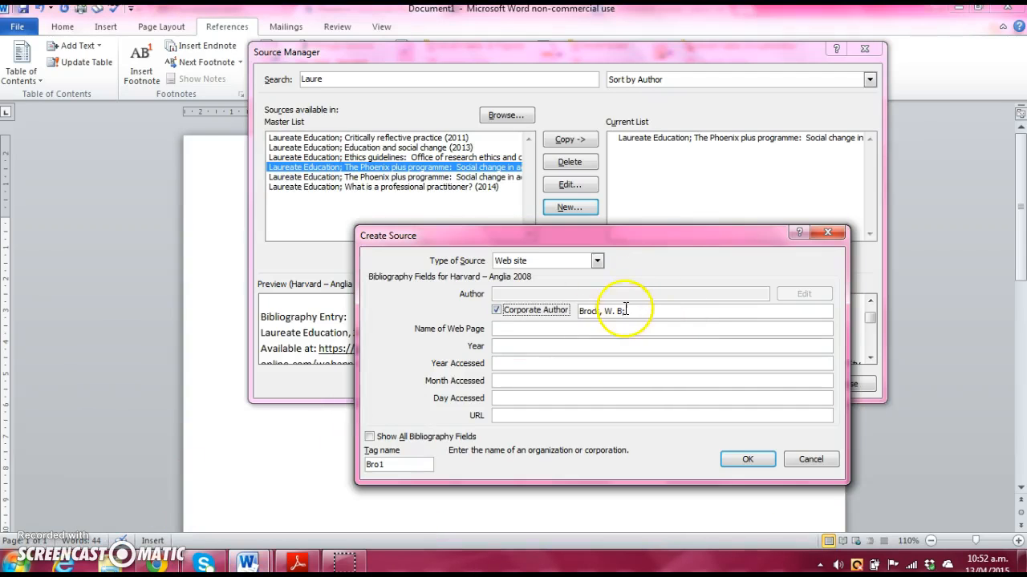
click(495, 310)
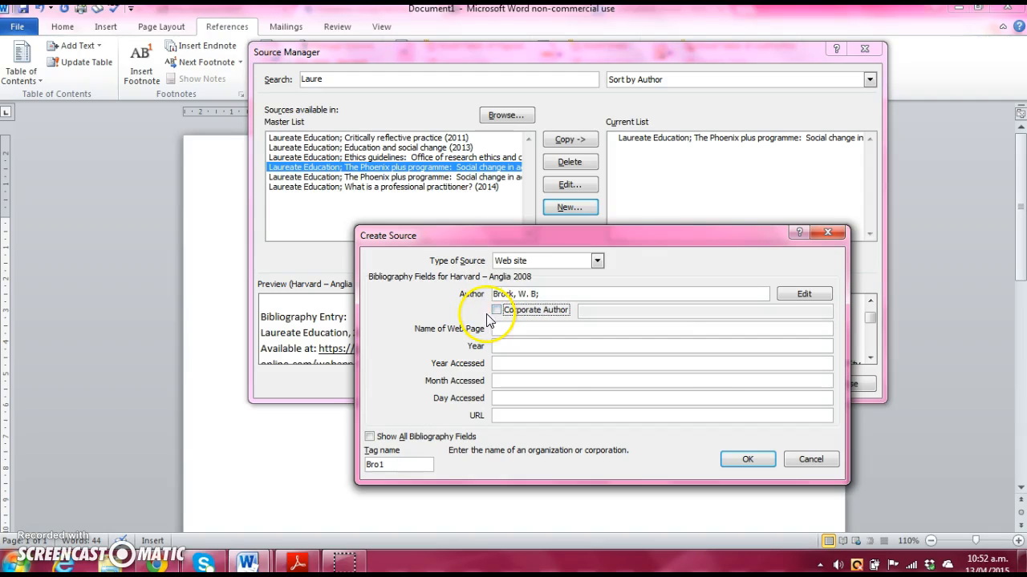
click(550, 294)
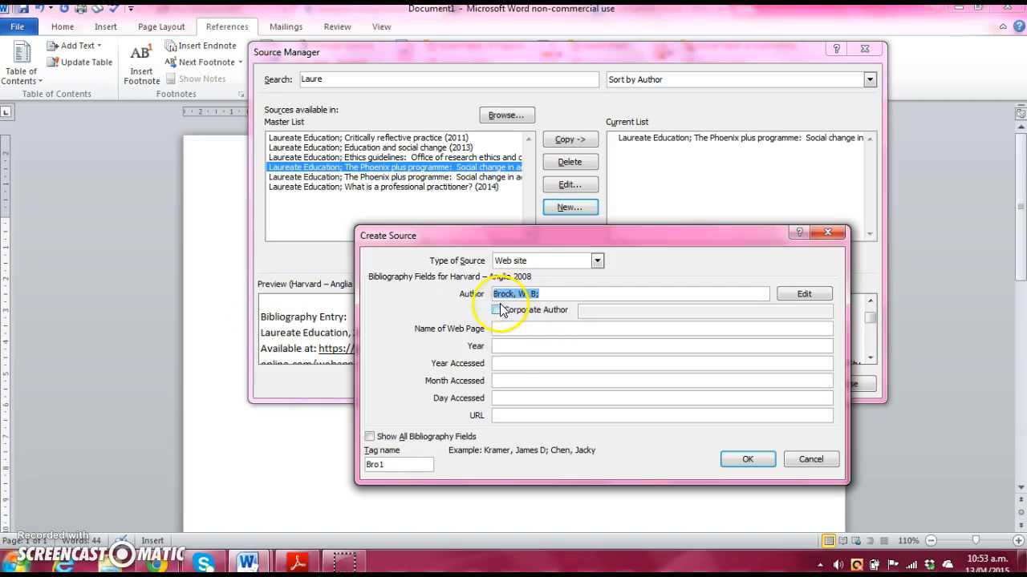
click(498, 329)
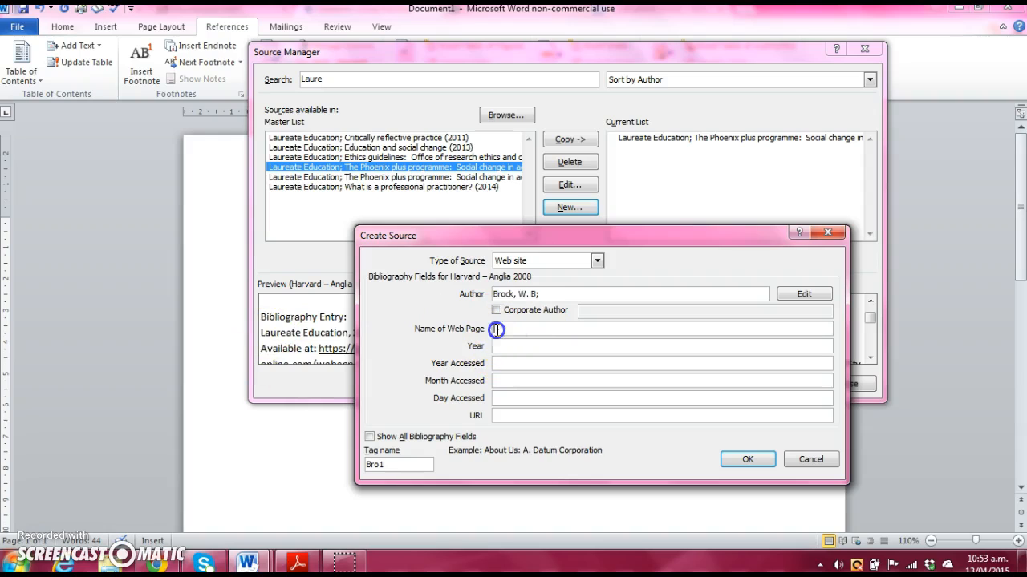
Step: Highlight the page heading 'Research Using the Internet' on the Toronto article in Chrome
mouse_move(154, 566)
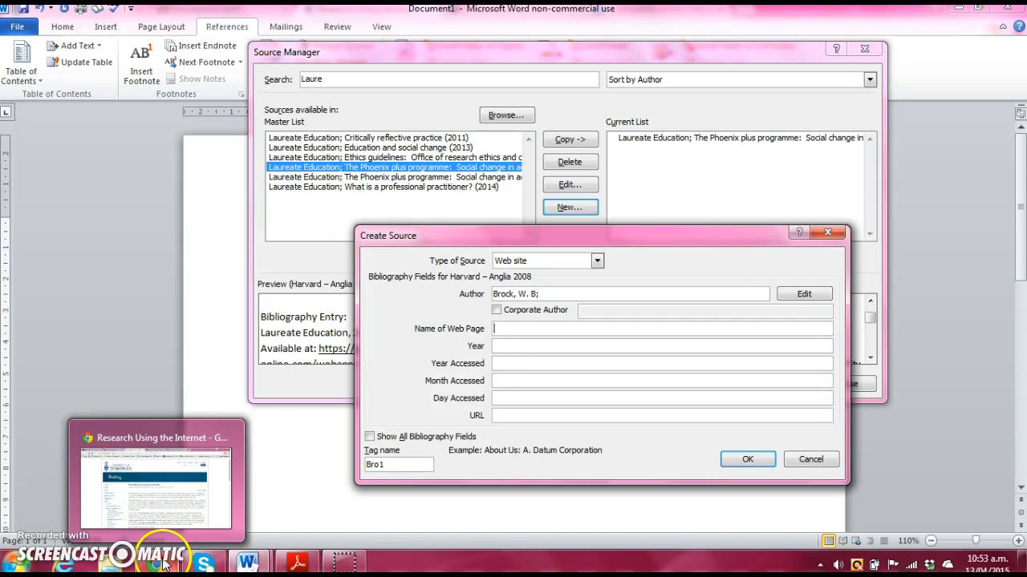
mouse_move(152, 501)
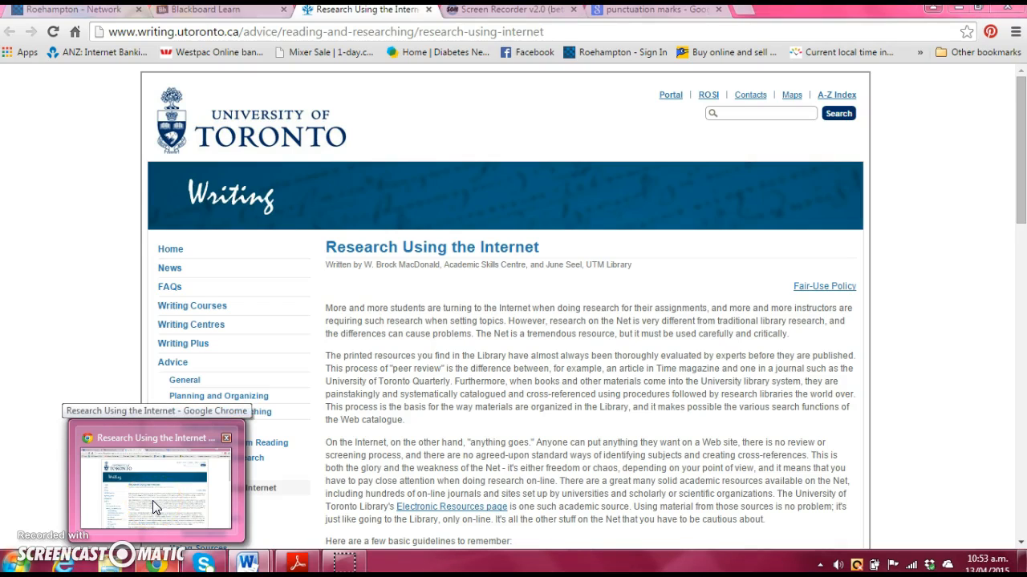
click(152, 500)
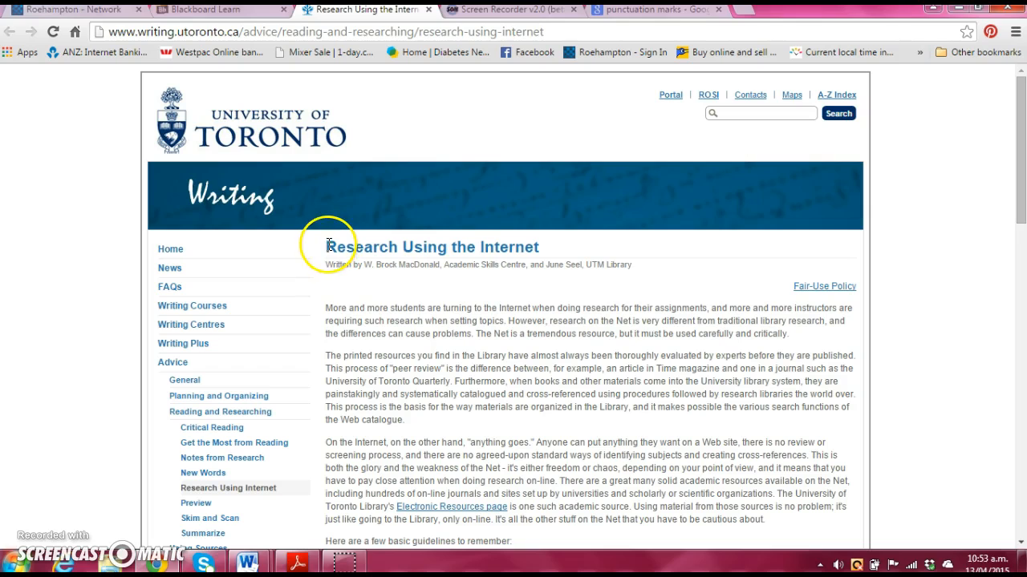
drag(328, 245, 553, 244)
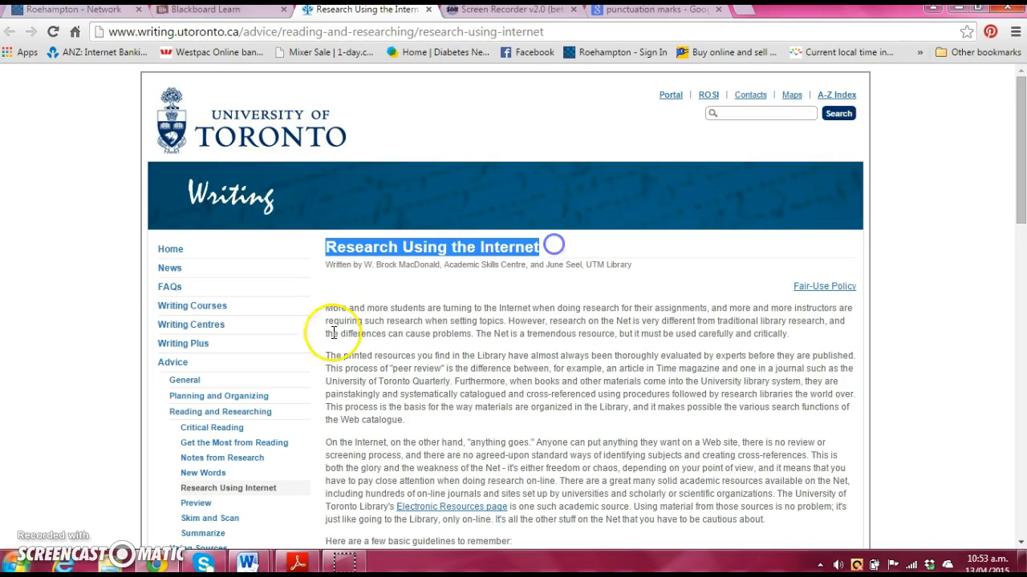
mouse_move(247, 563)
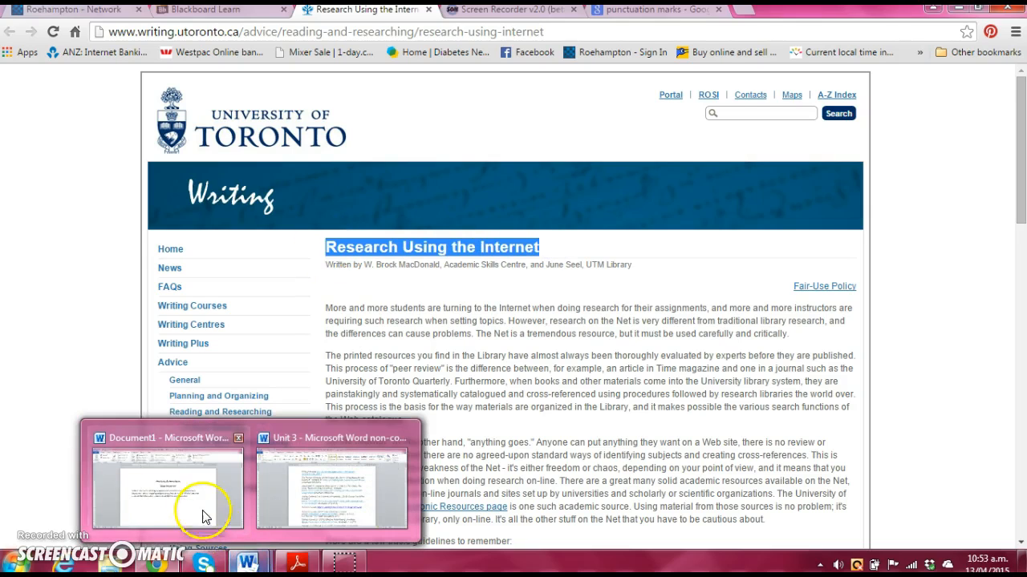
mouse_move(199, 507)
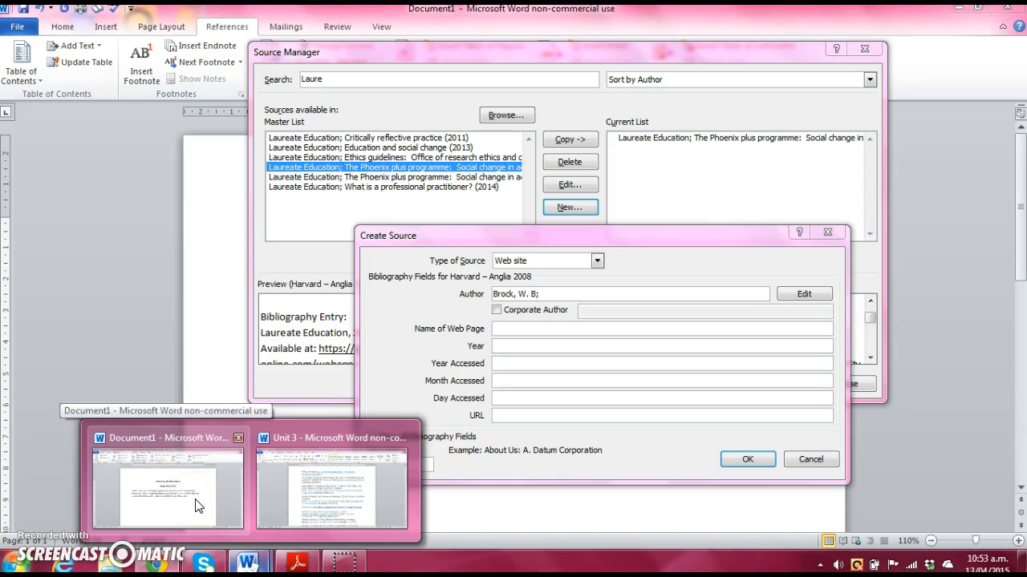
Step: Enter 'Research using the internet' as the Name of Web Page, then check the page for a date
click(199, 506)
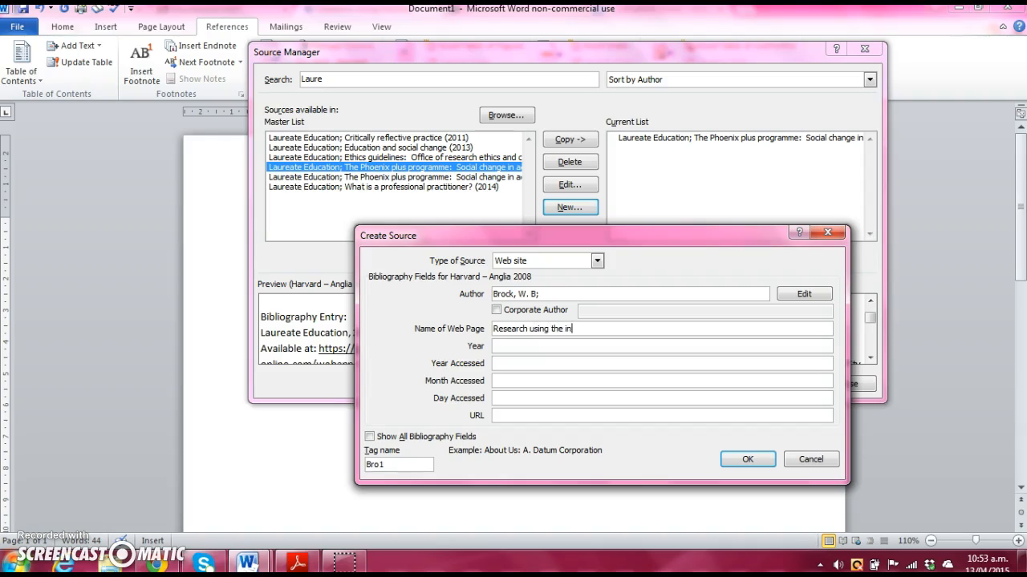
click(498, 350)
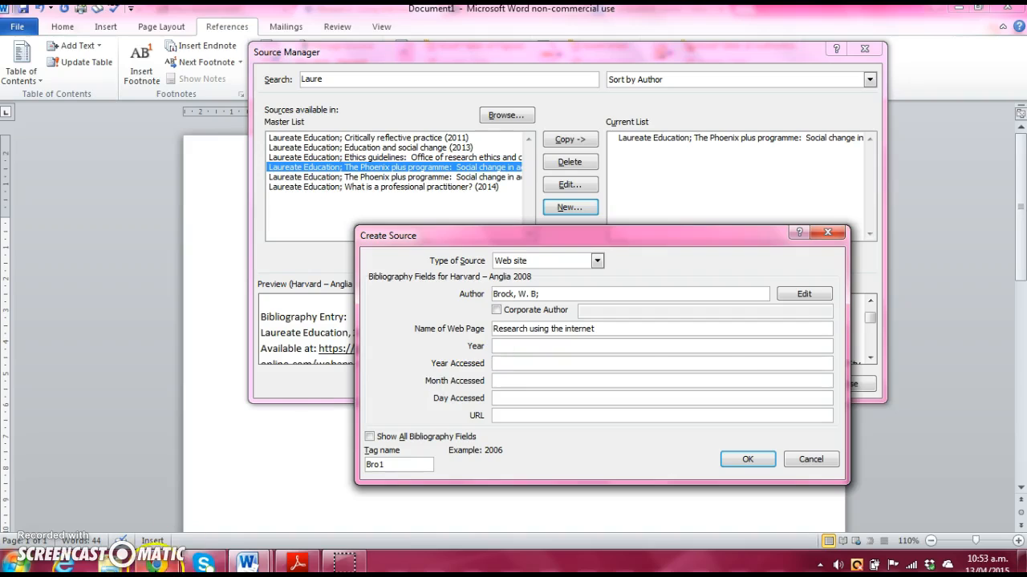
click(157, 563)
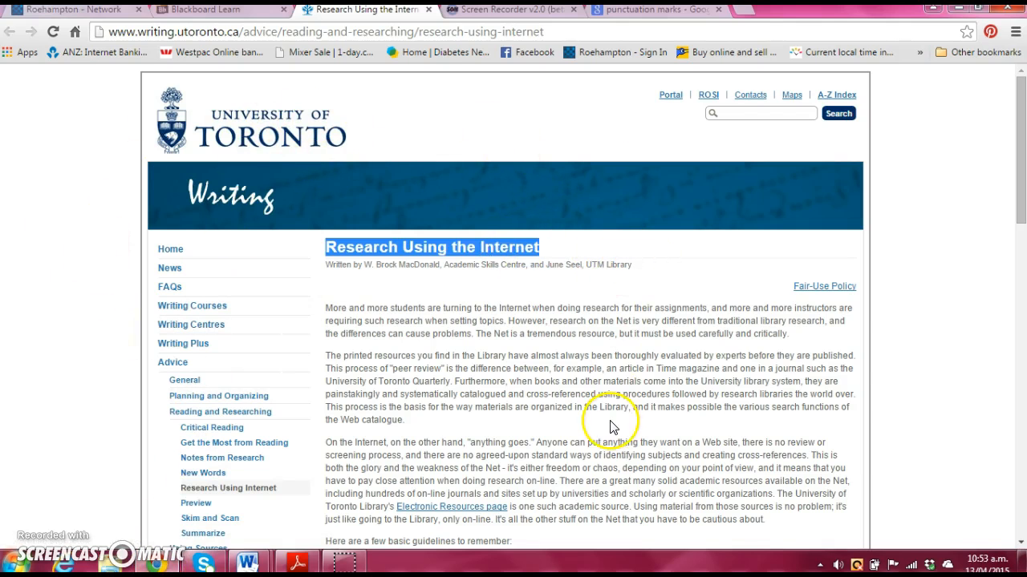
scroll(610, 422, down, 3)
scroll(607, 422, down, 3)
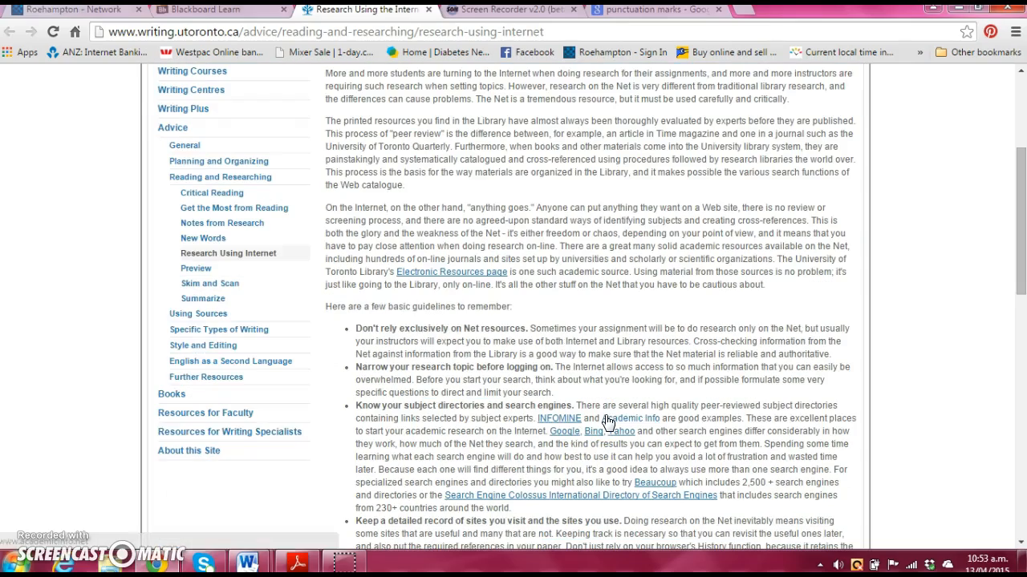
scroll(608, 422, down, 10)
scroll(607, 422, down, 8)
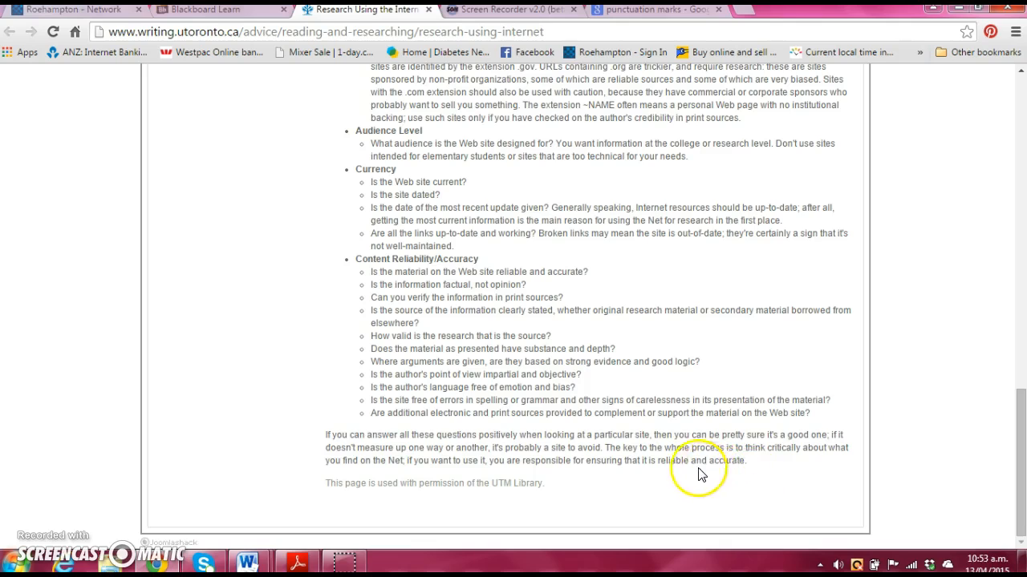
scroll(614, 426, up, 20)
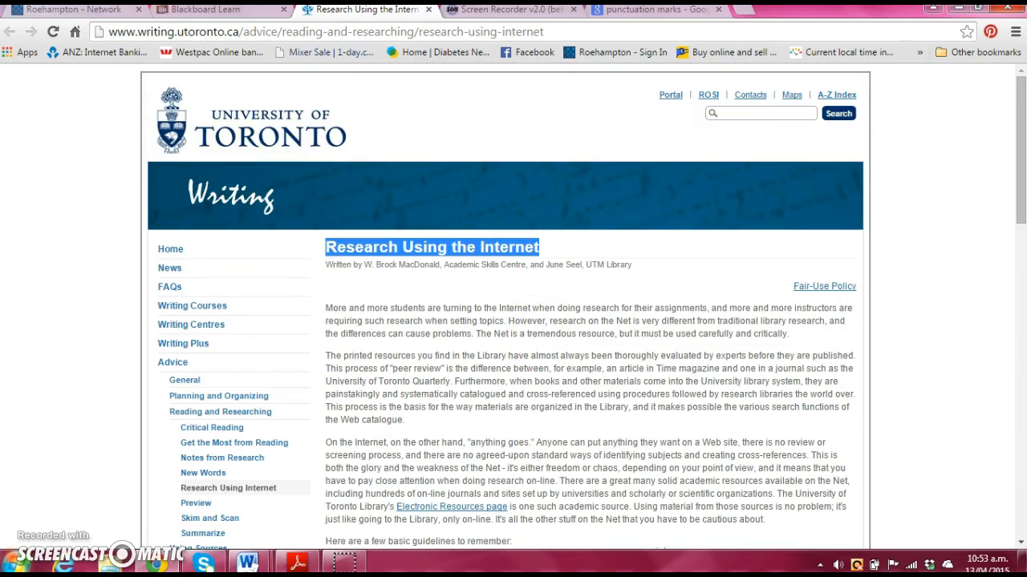
mouse_move(255, 561)
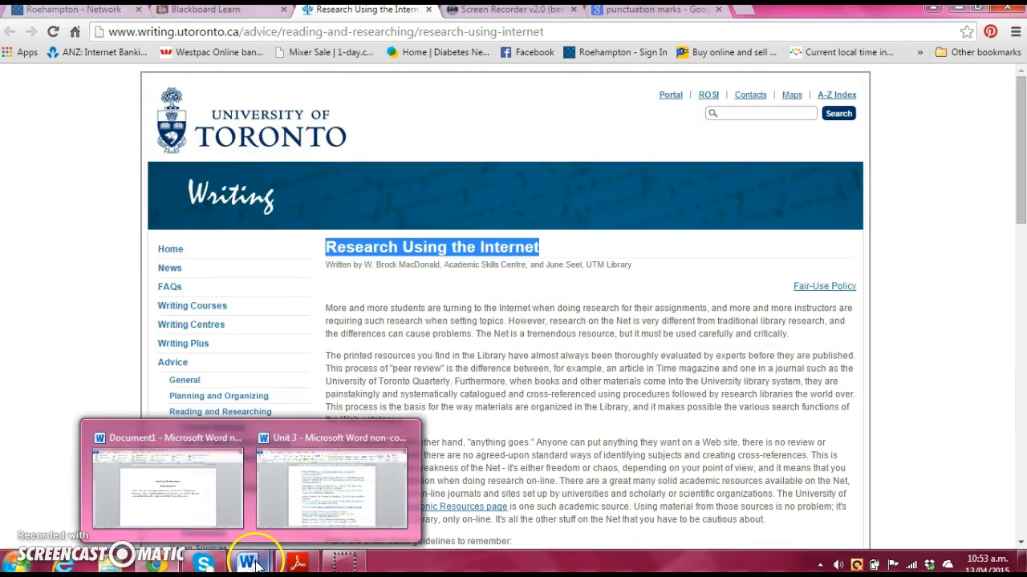
Step: Enter 2015, April and 13 as the Year, Month and Day Accessed
click(194, 519)
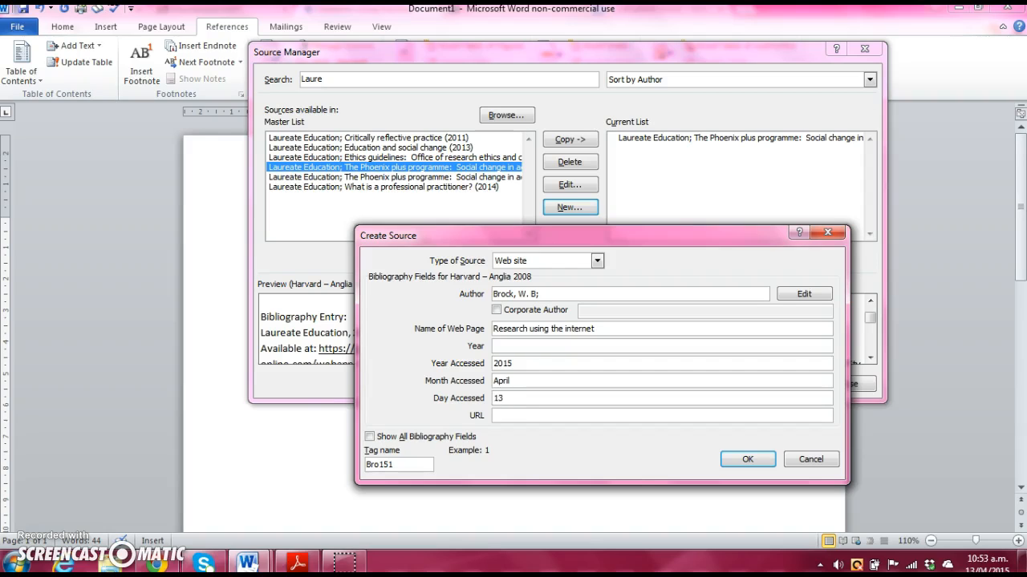
click(506, 416)
Step: Copy the Toronto page's URL from Chrome's address bar
click(160, 433)
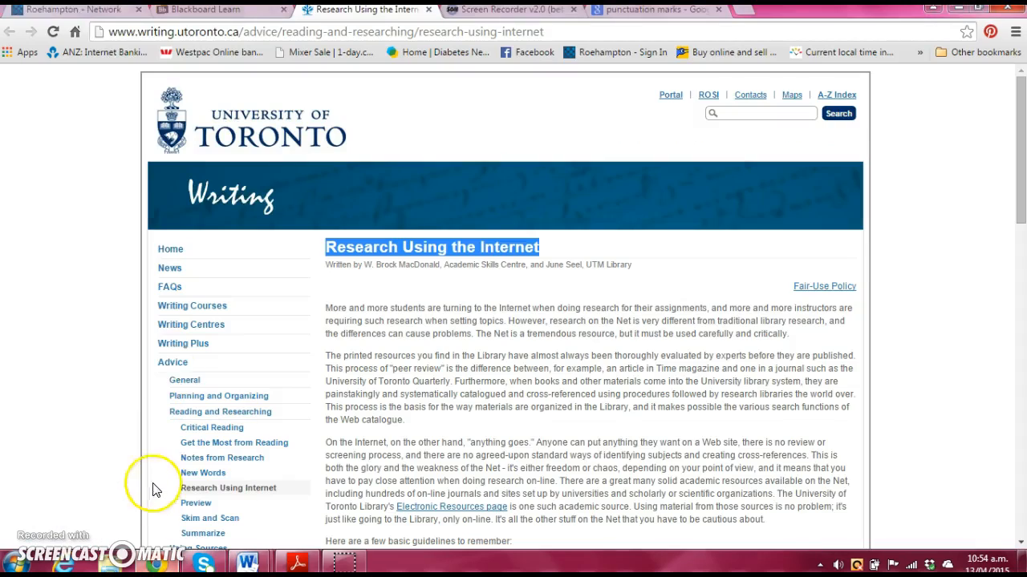
drag(100, 36, 536, 63)
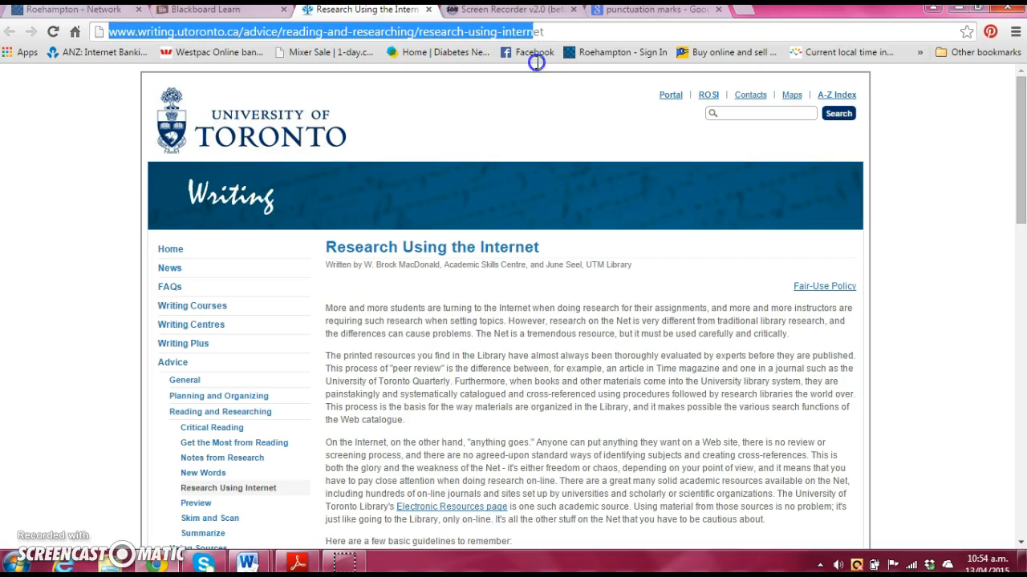
right_click(268, 30)
click(295, 87)
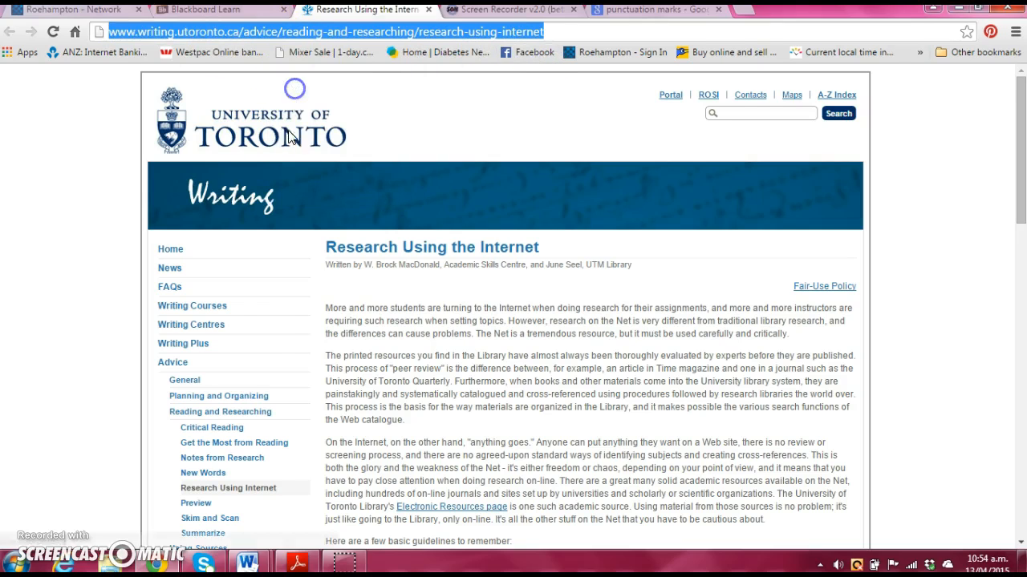
Step: Paste the copied URL into the source's URL field, save it with OK, and close Source Manager
mouse_move(247, 563)
click(202, 504)
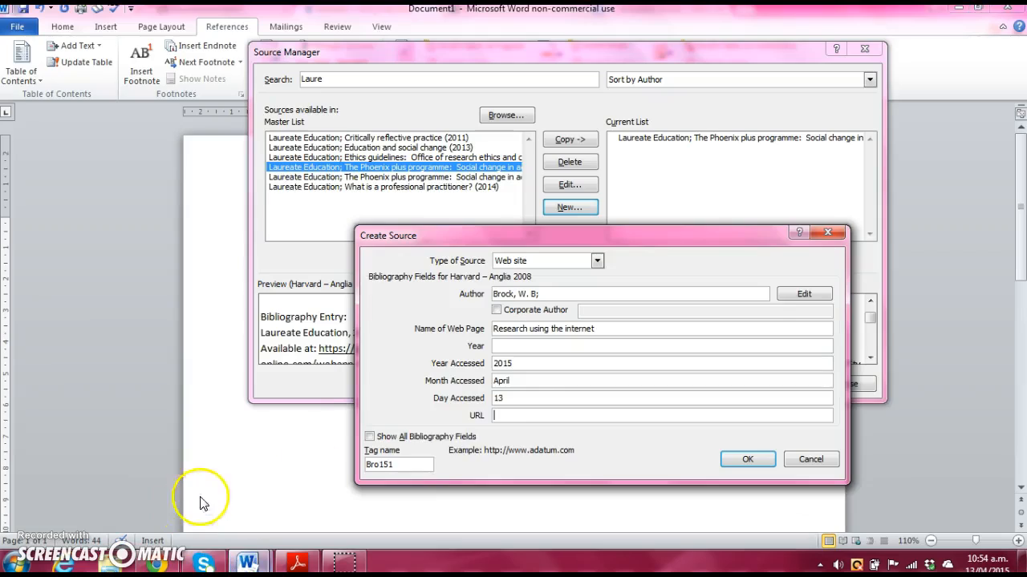
right_click(502, 419)
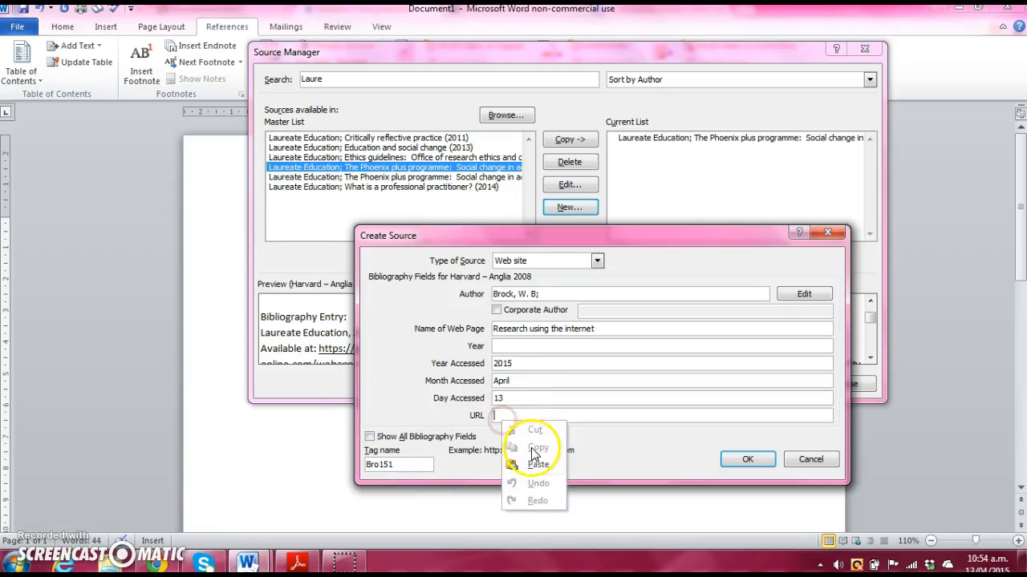
click(534, 469)
click(729, 463)
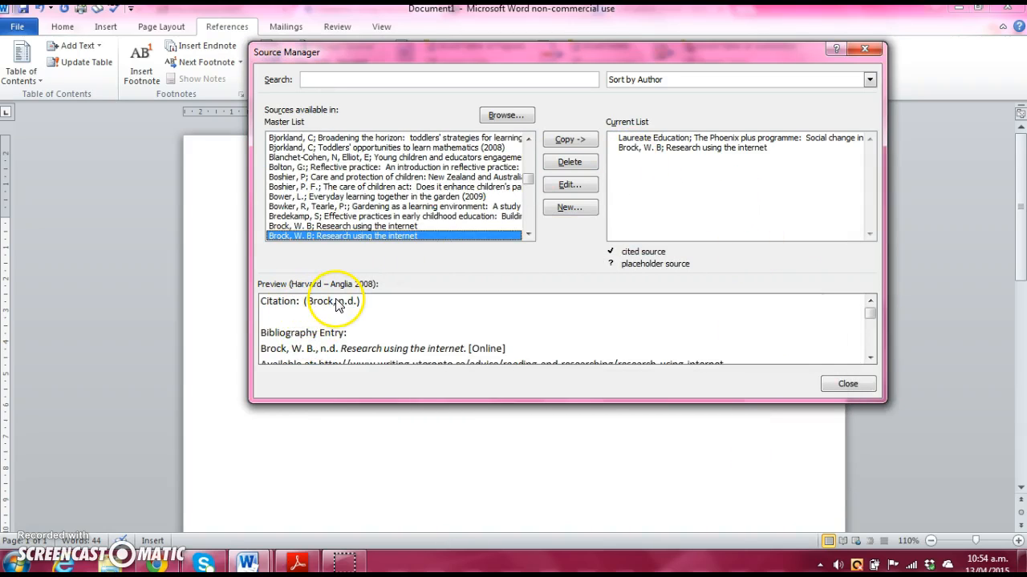
scroll(869, 355, down, 3)
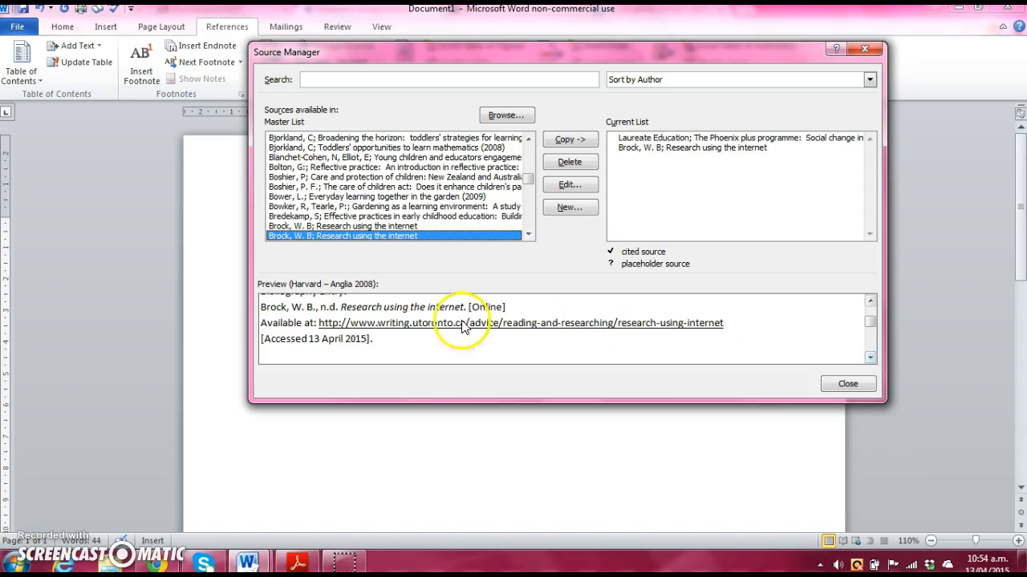
click(852, 384)
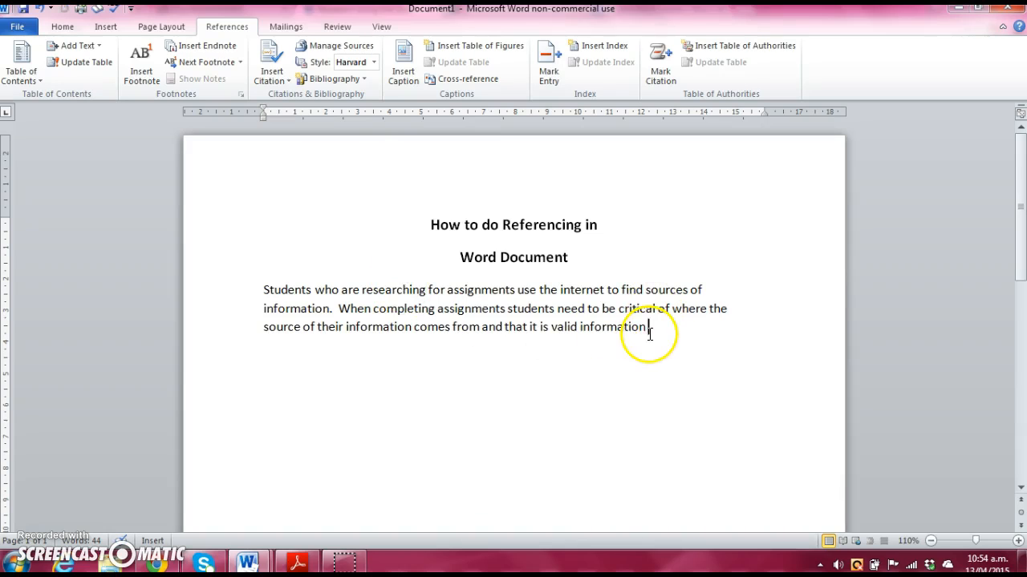
Step: Insert an in-text citation to the Brock, W. B source at the paragraph's end
click(259, 63)
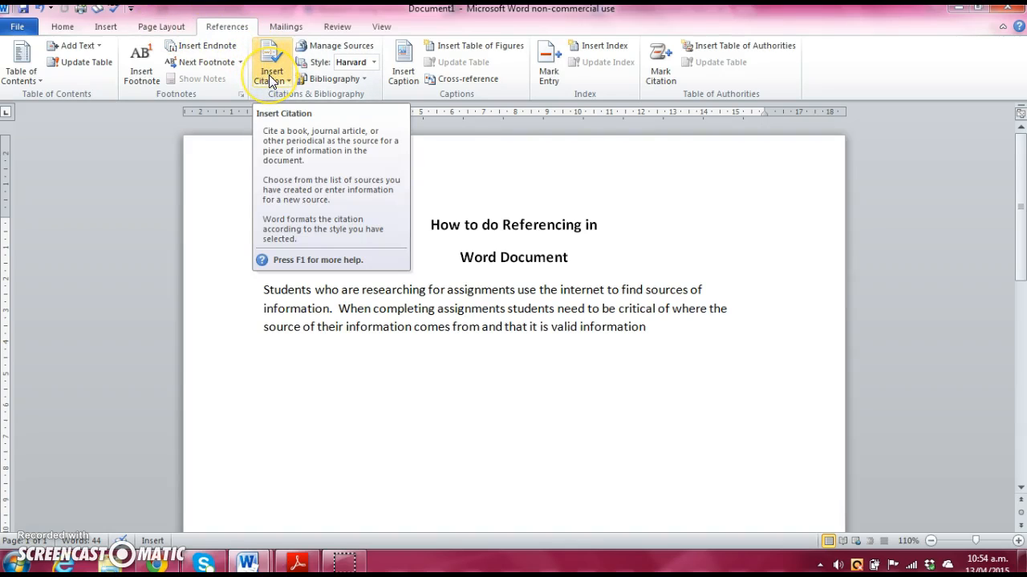
click(268, 75)
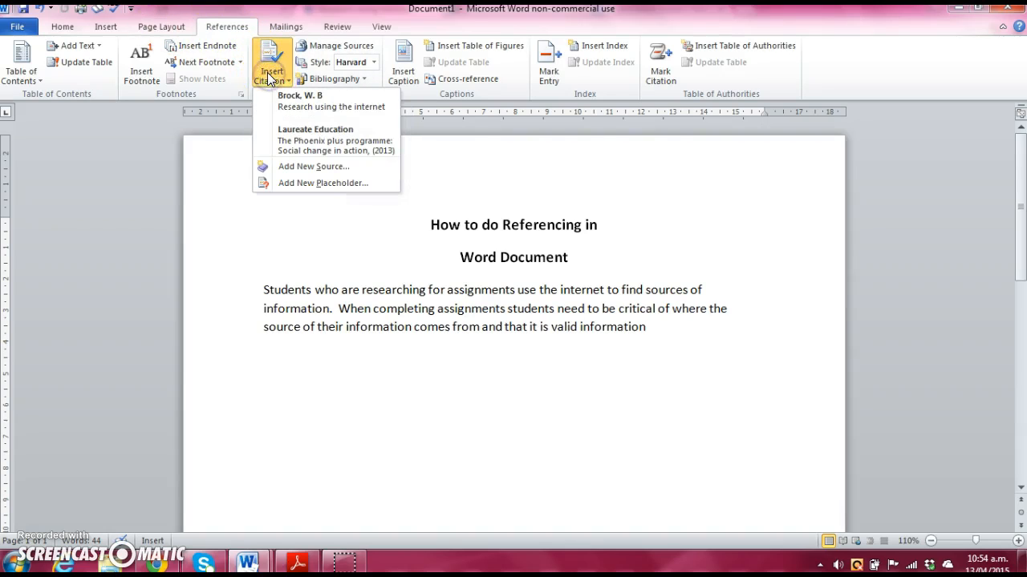
click(293, 112)
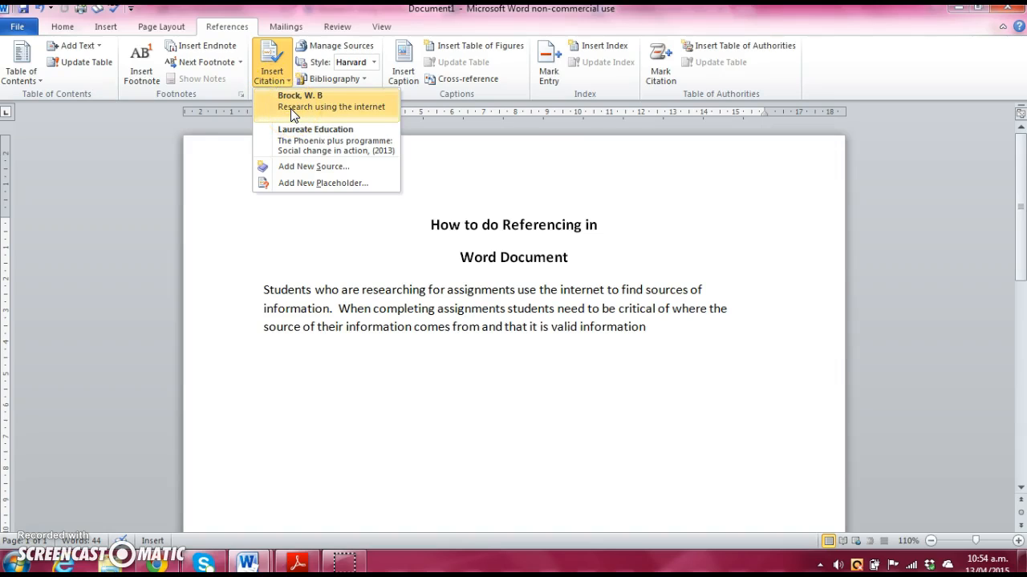
click(290, 109)
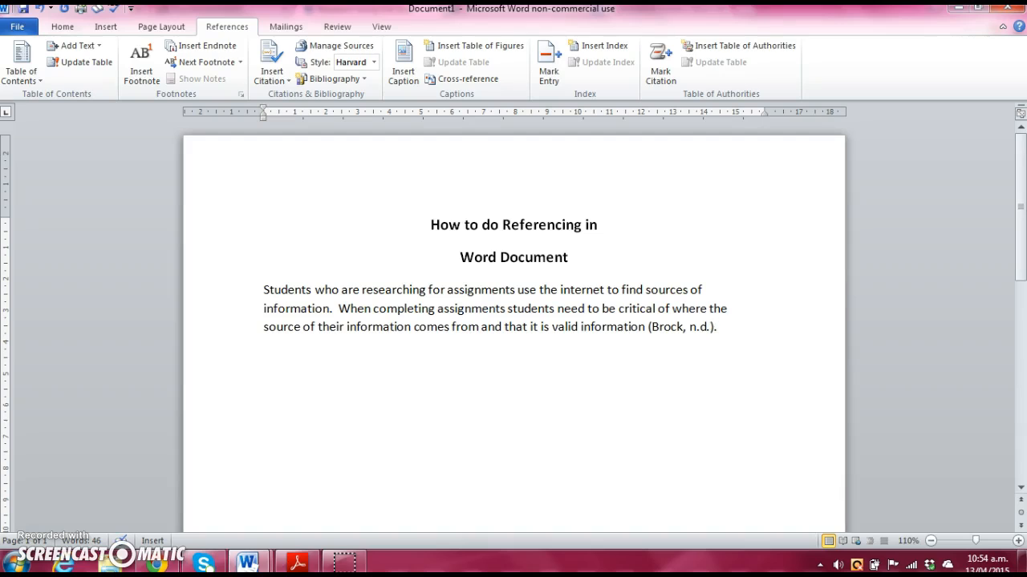
Step: Wrap the paragraph in quotation marks, from before 'Students' to just before the citation
click(262, 289)
text(")
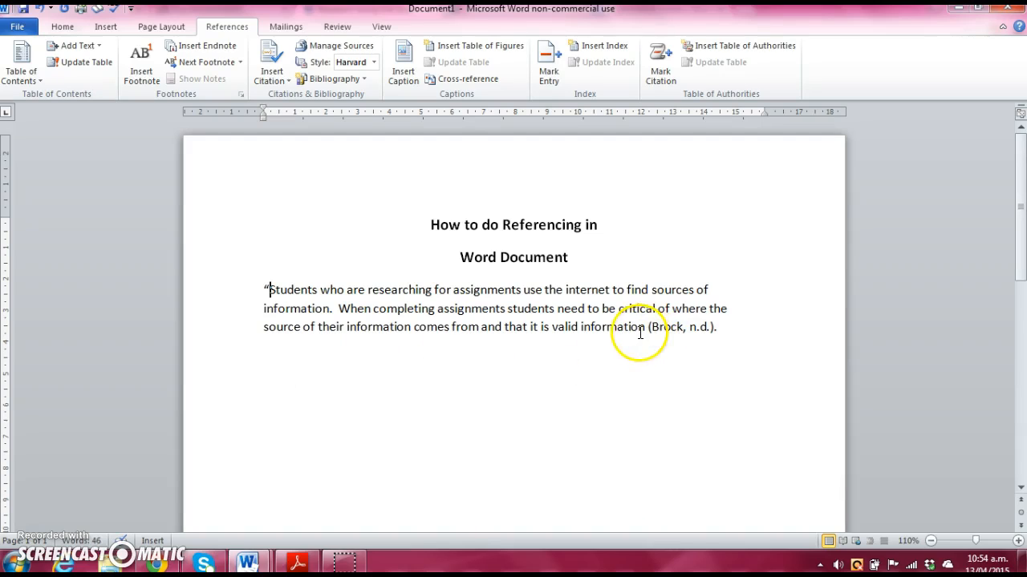
click(645, 327)
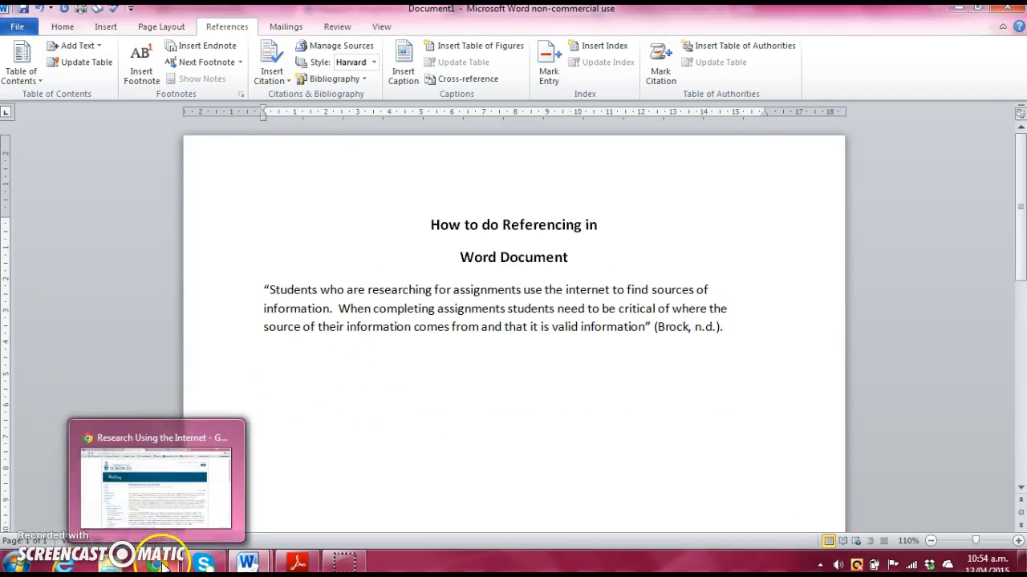
click(149, 490)
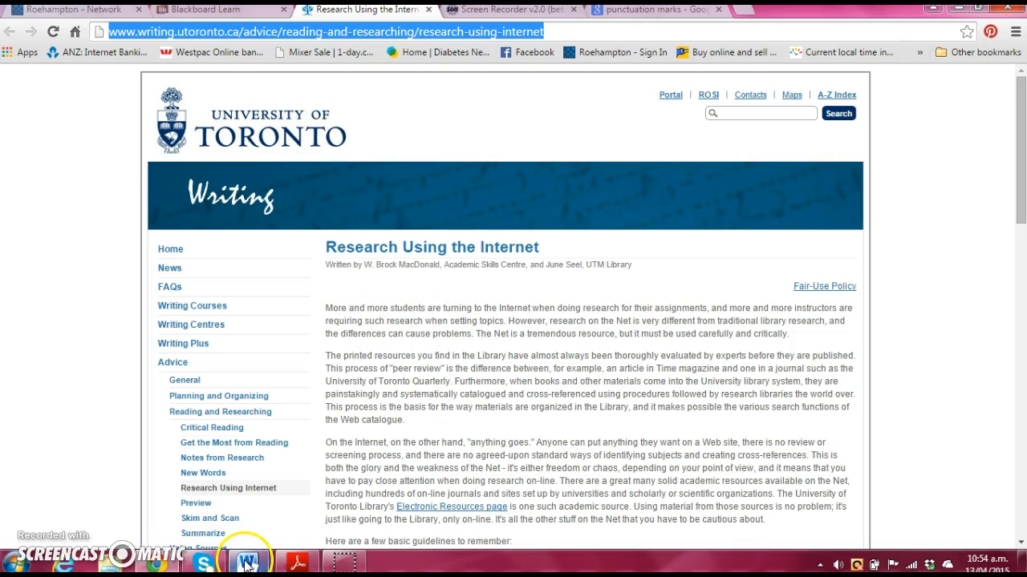
mouse_move(247, 564)
click(137, 493)
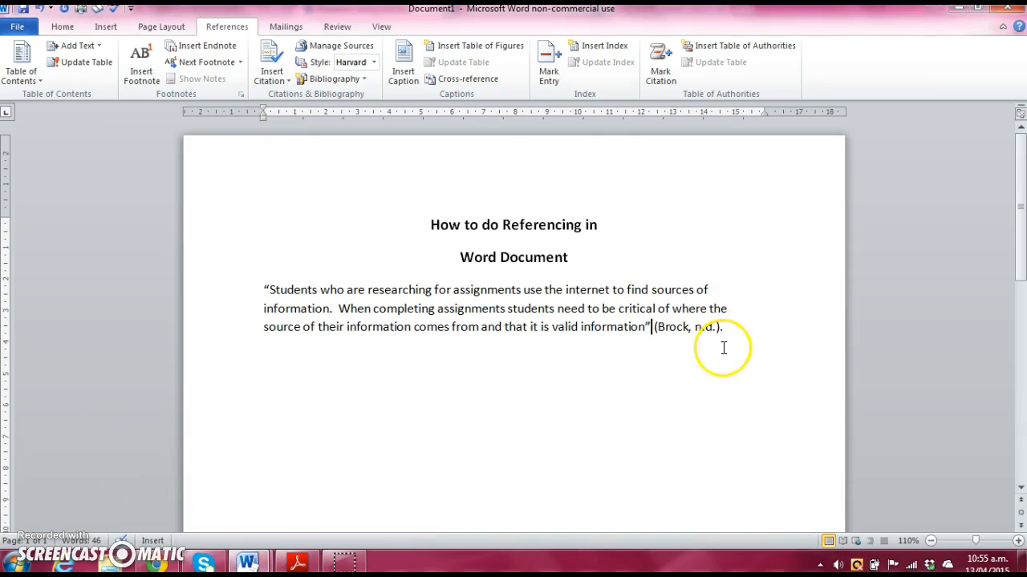
Step: Edit the Brock citation to add page 1 so it reads (Brock, n.d., p. 1)
click(694, 329)
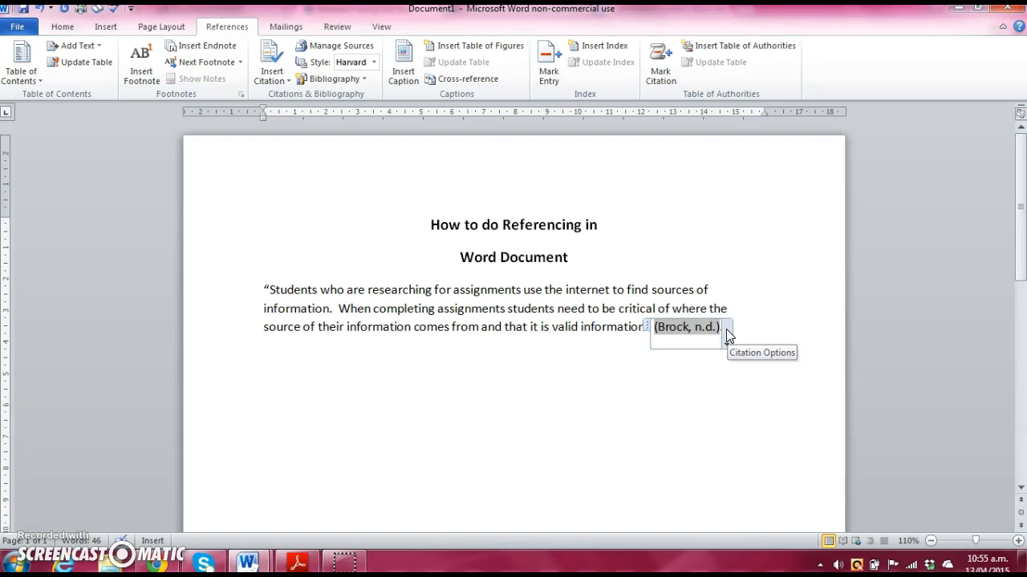
click(726, 336)
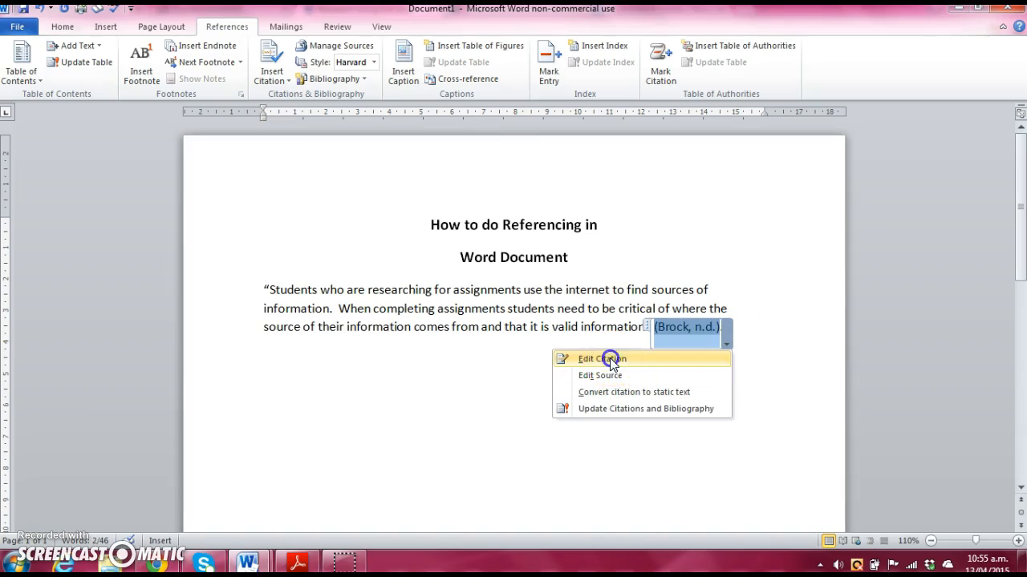
click(611, 361)
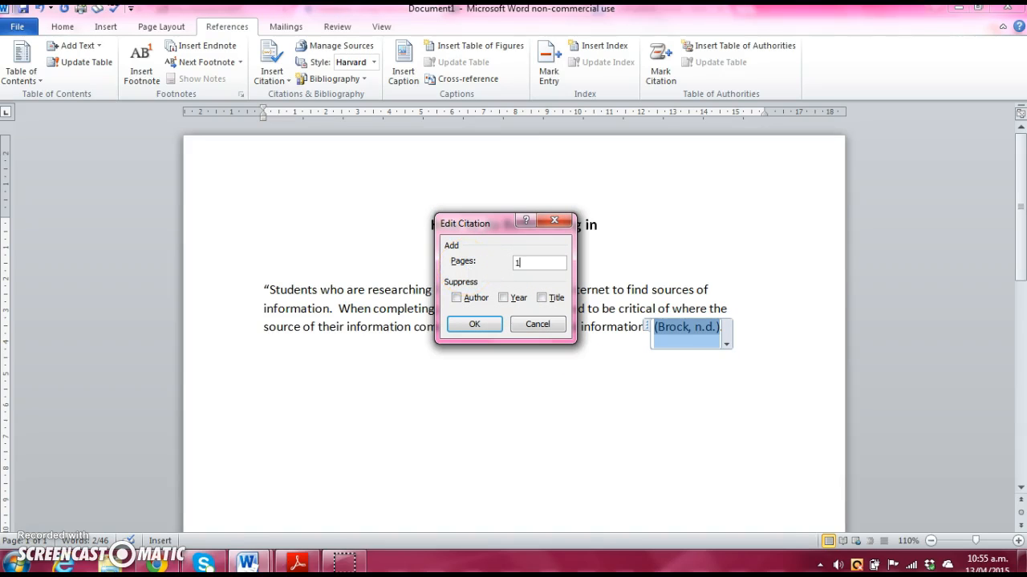
click(469, 329)
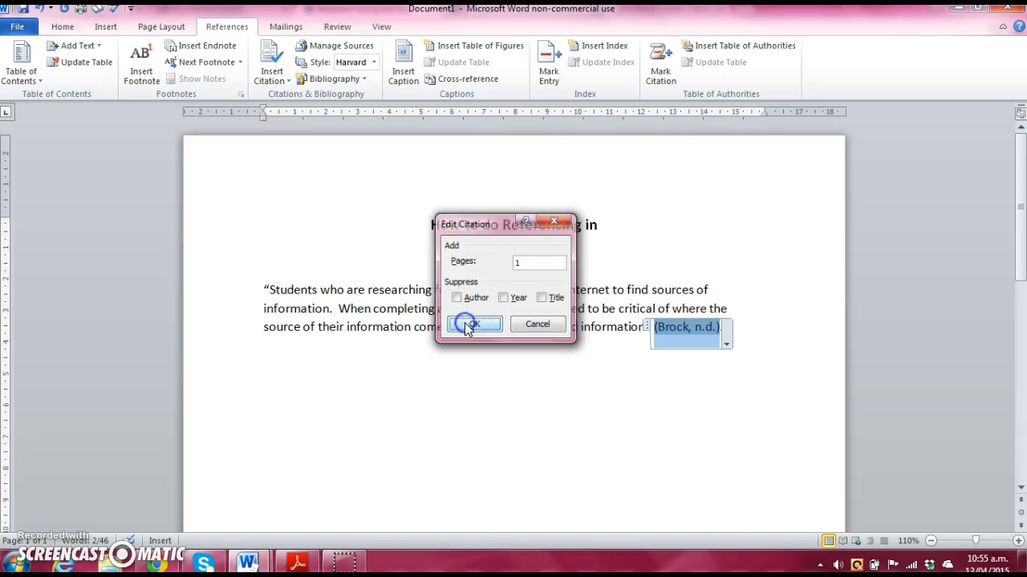
click(450, 430)
Step: Insert the built-in Bibliography list right after the Brock citation
click(281, 347)
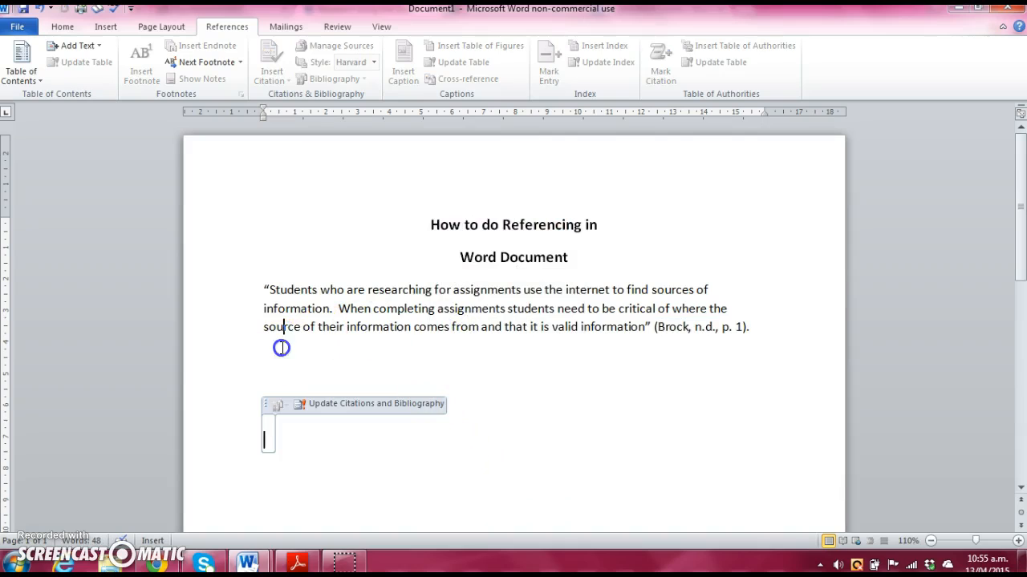
click(760, 320)
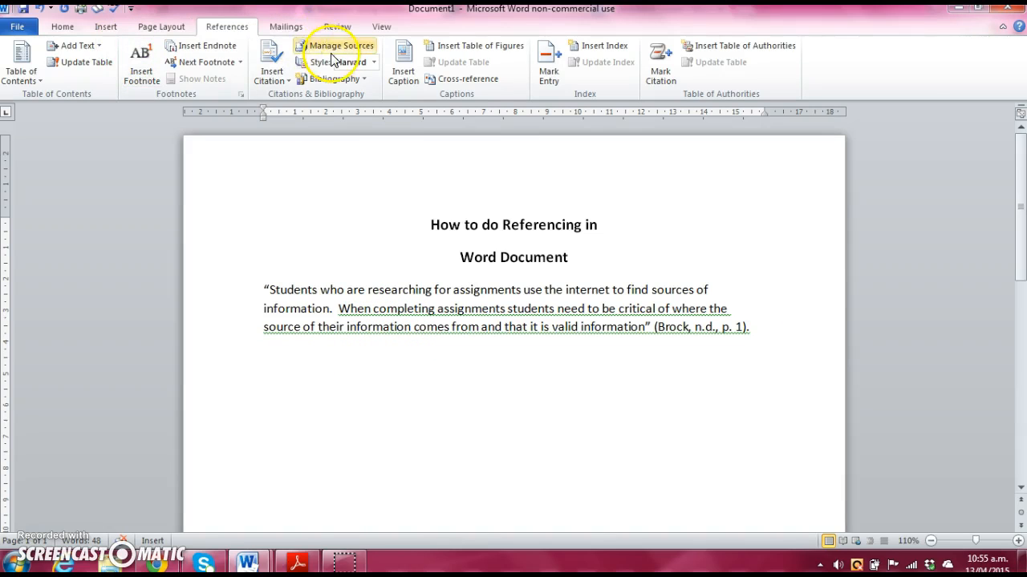
click(312, 80)
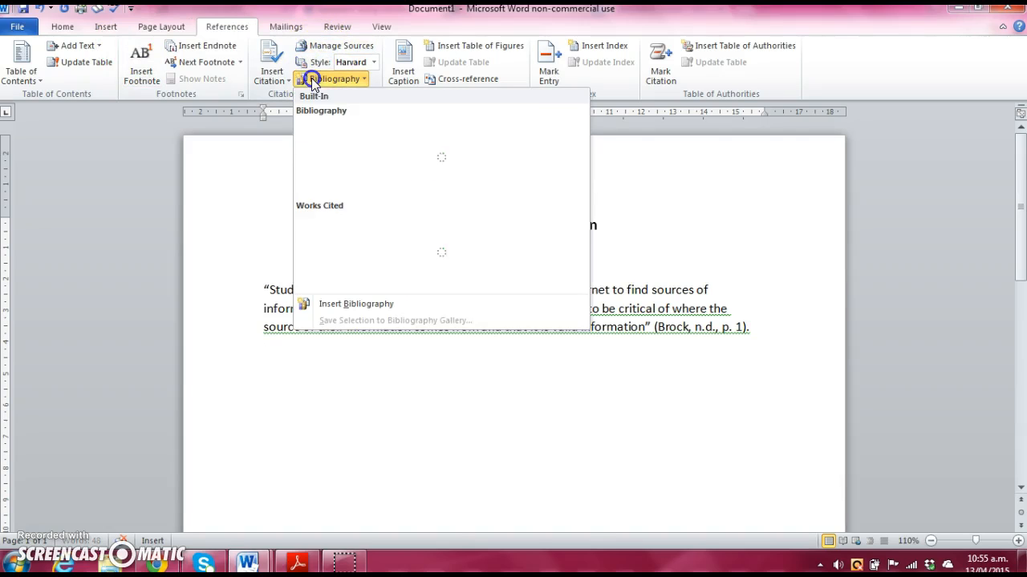
click(349, 186)
scroll(429, 367, up, 5)
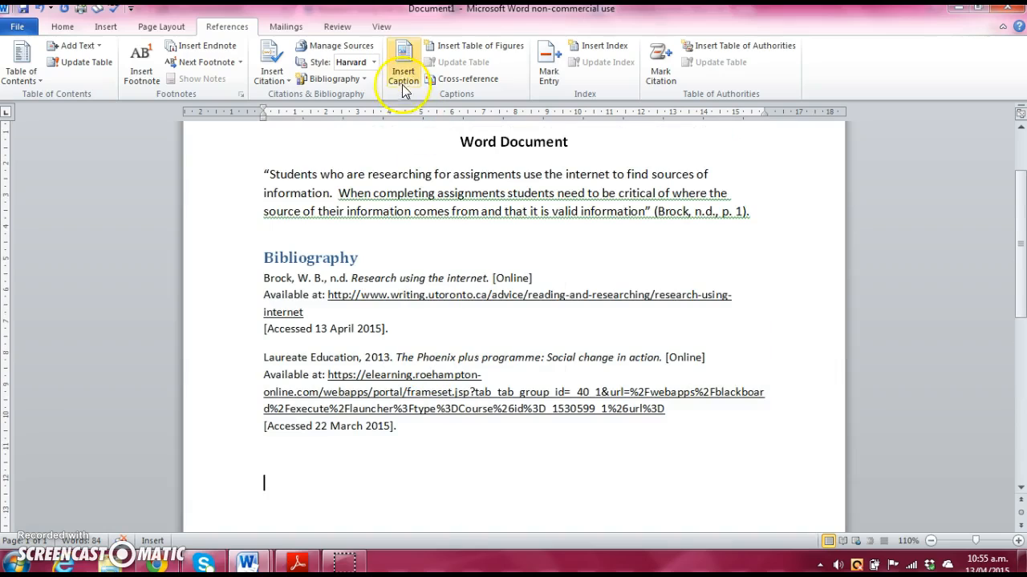
click(343, 81)
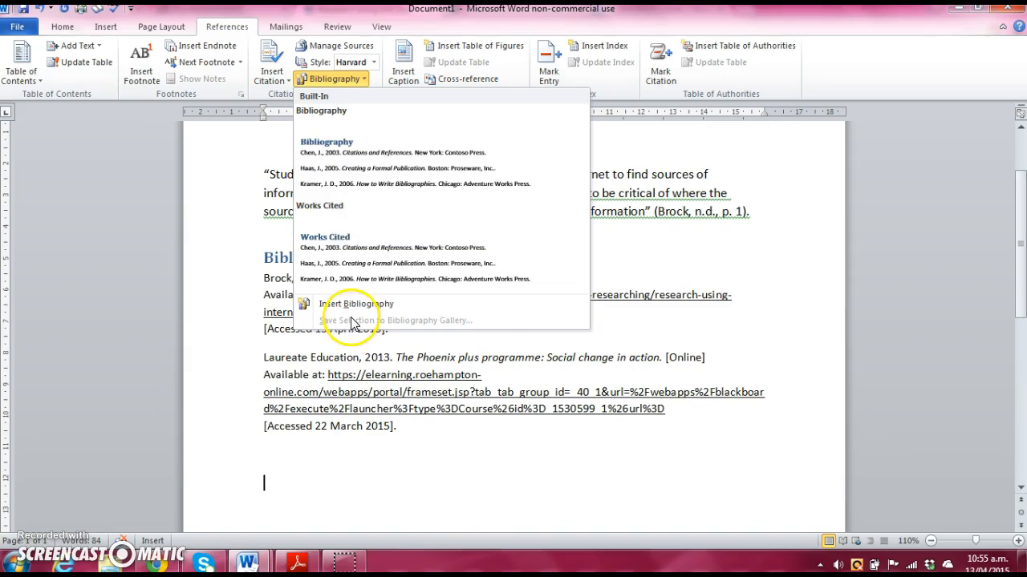
click(494, 451)
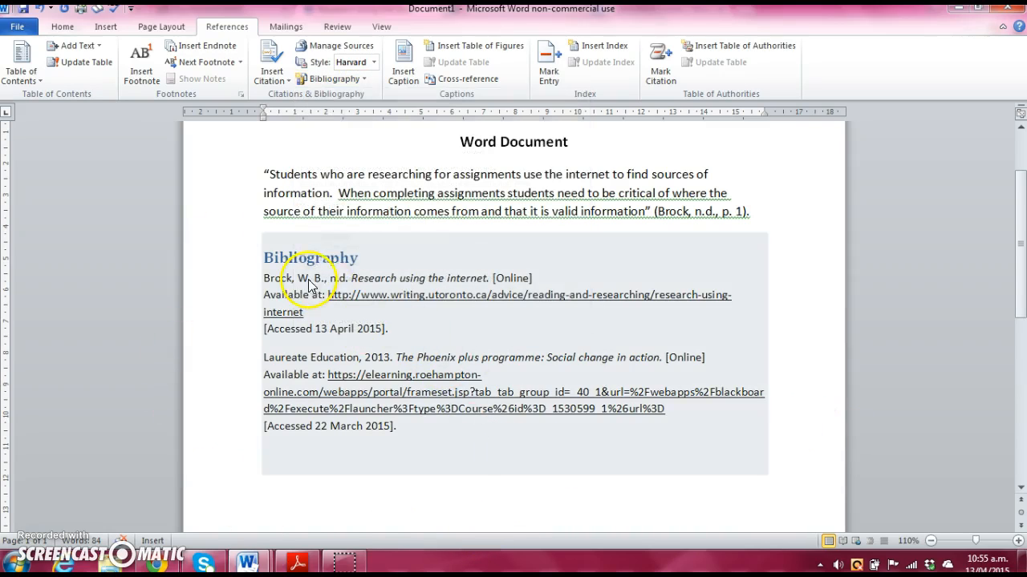
Step: Rename the Bibliography heading to 'References'
drag(358, 259, 259, 266)
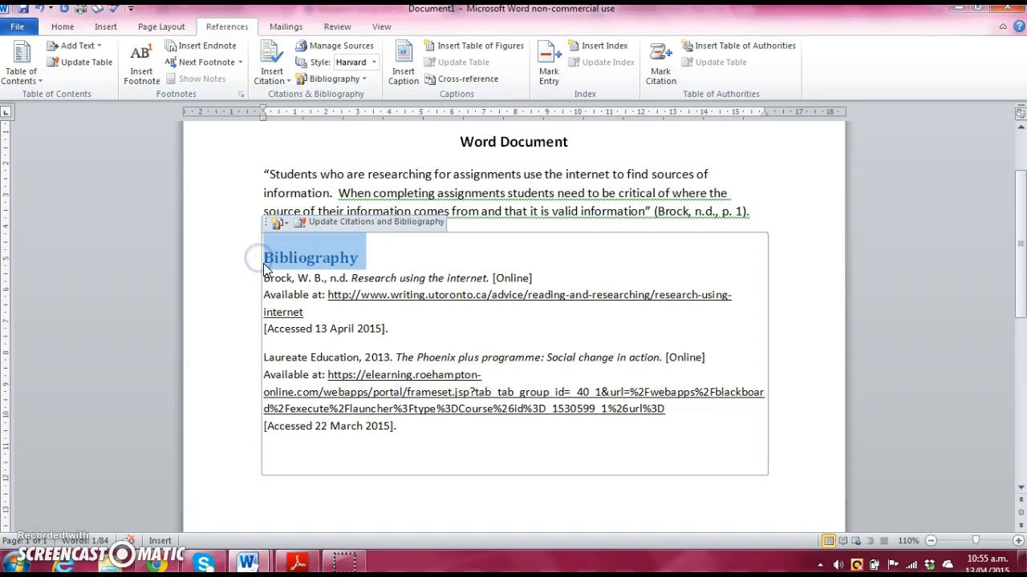
text(References)
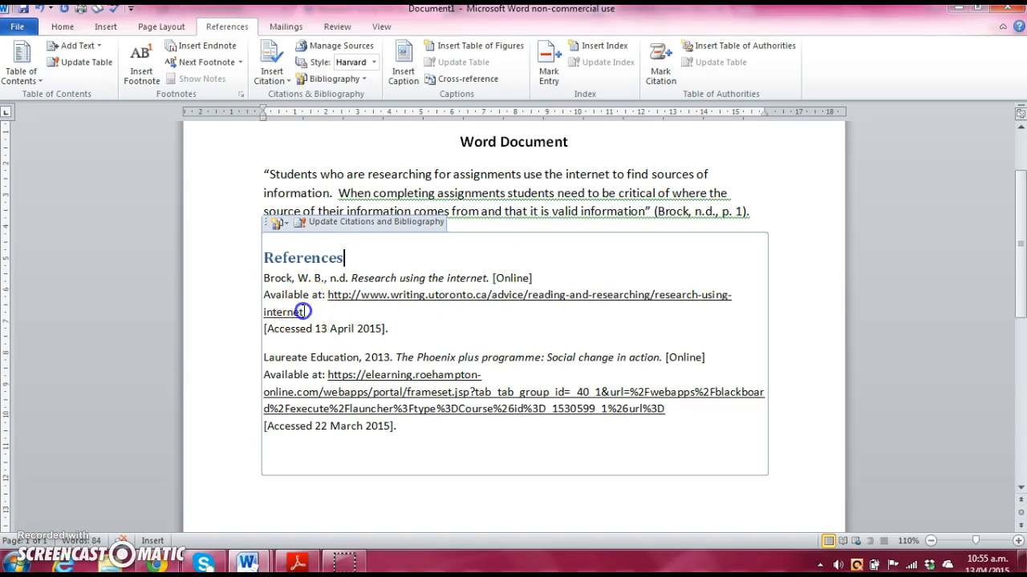
drag(303, 311, 331, 304)
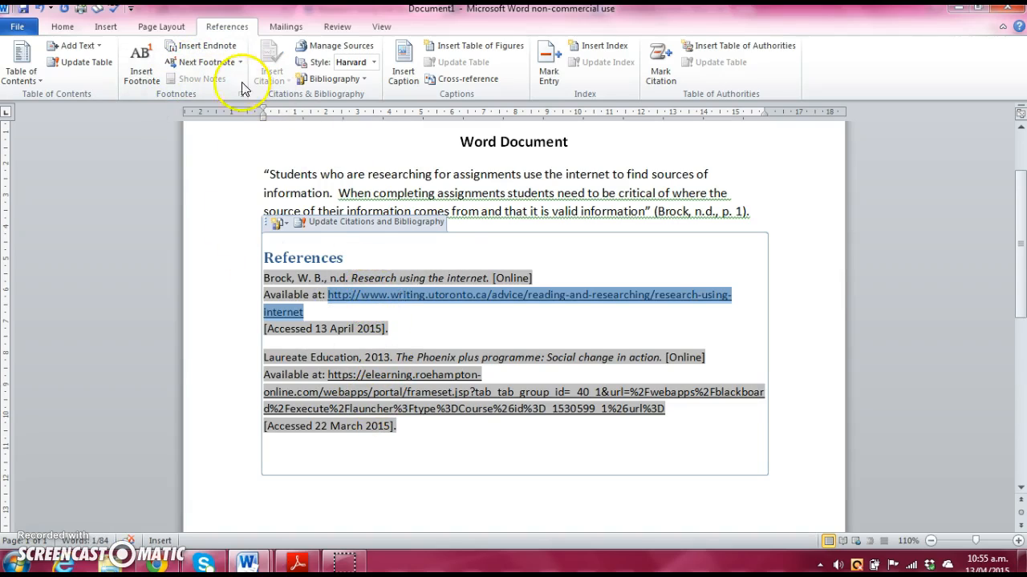
Step: Turn the Brock and Laureate Education reference URLs into hyperlinks
click(105, 27)
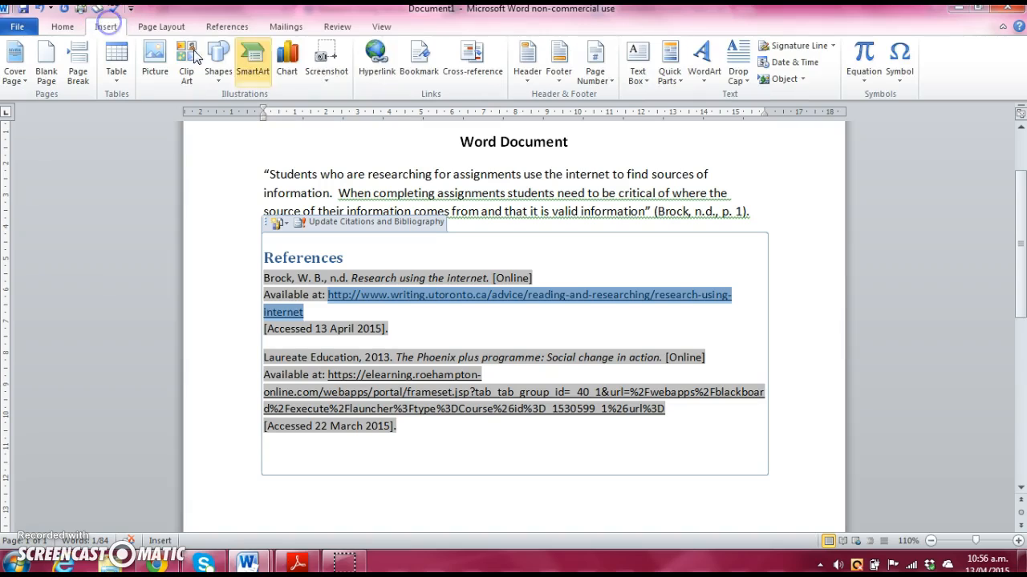
click(376, 57)
click(658, 375)
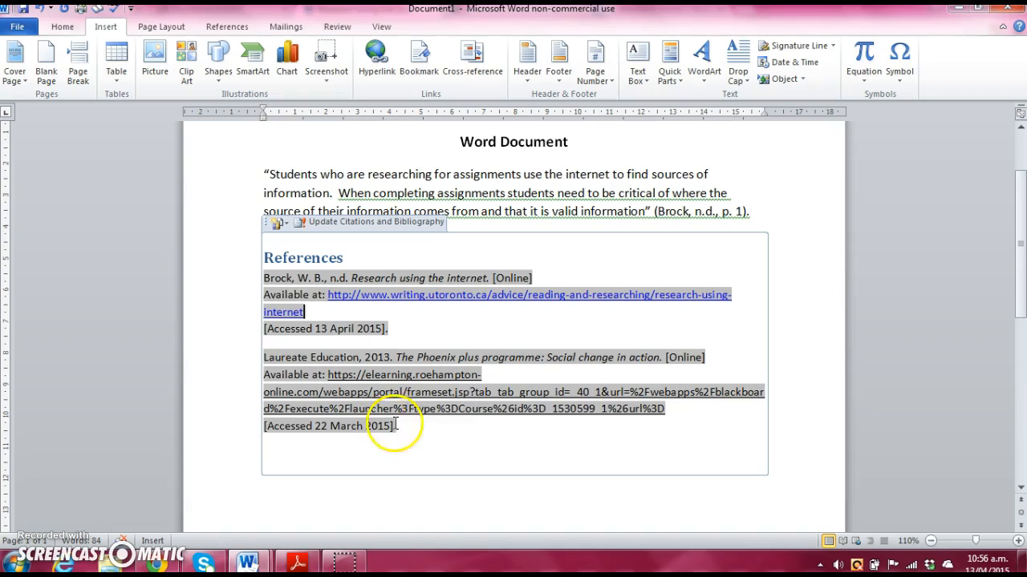
drag(669, 411, 405, 376)
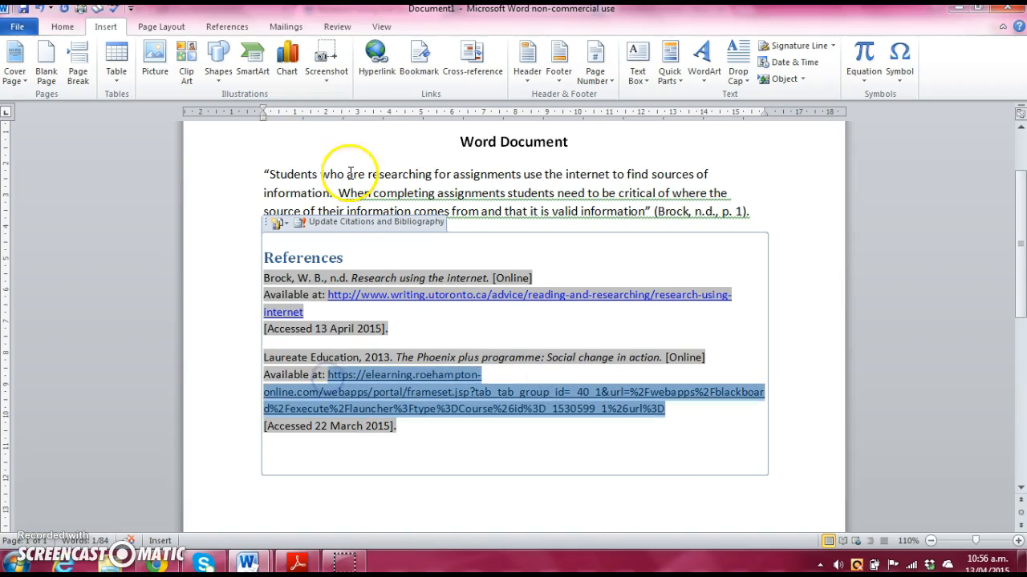
click(375, 56)
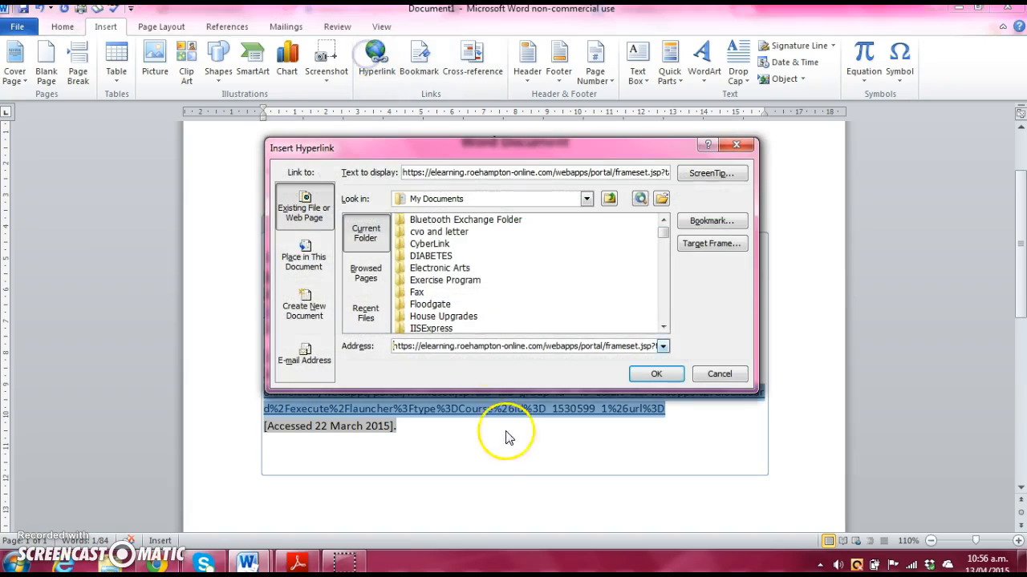
click(656, 374)
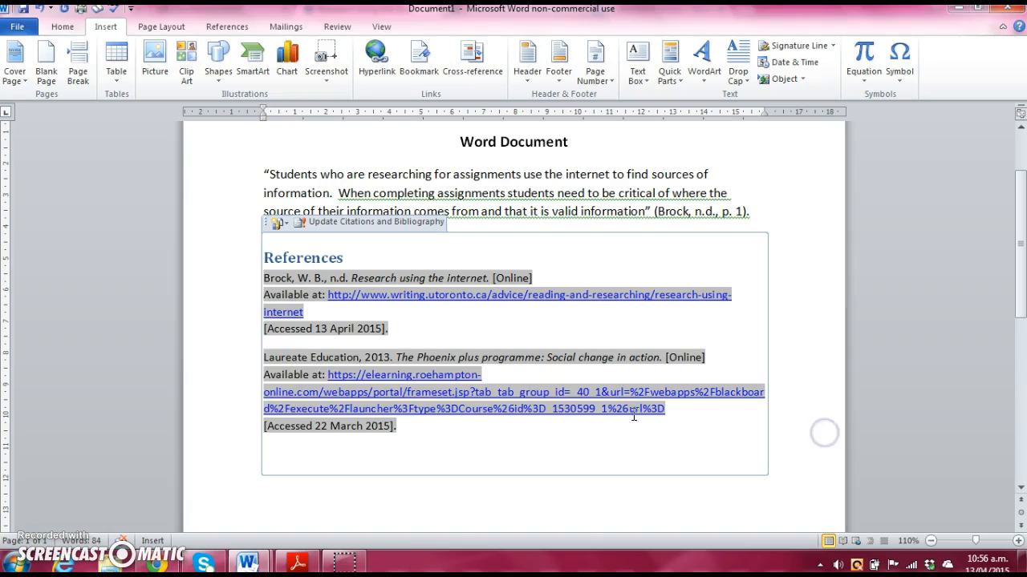
Step: Switch to the Harvard quick reference guide PDF in Adobe Reader
click(230, 378)
scroll(826, 364, down, 3)
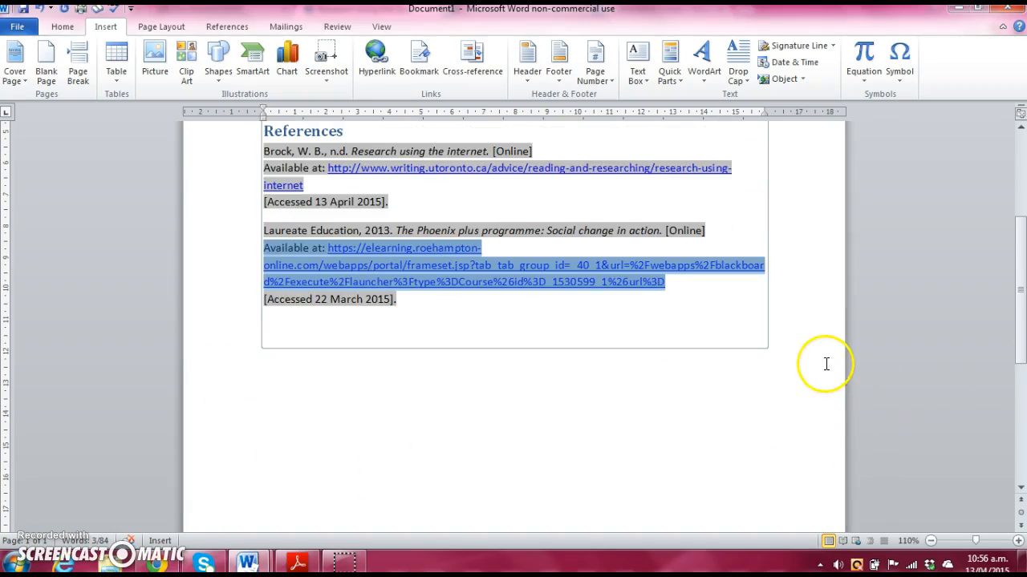
click(770, 383)
scroll(680, 430, up, 1)
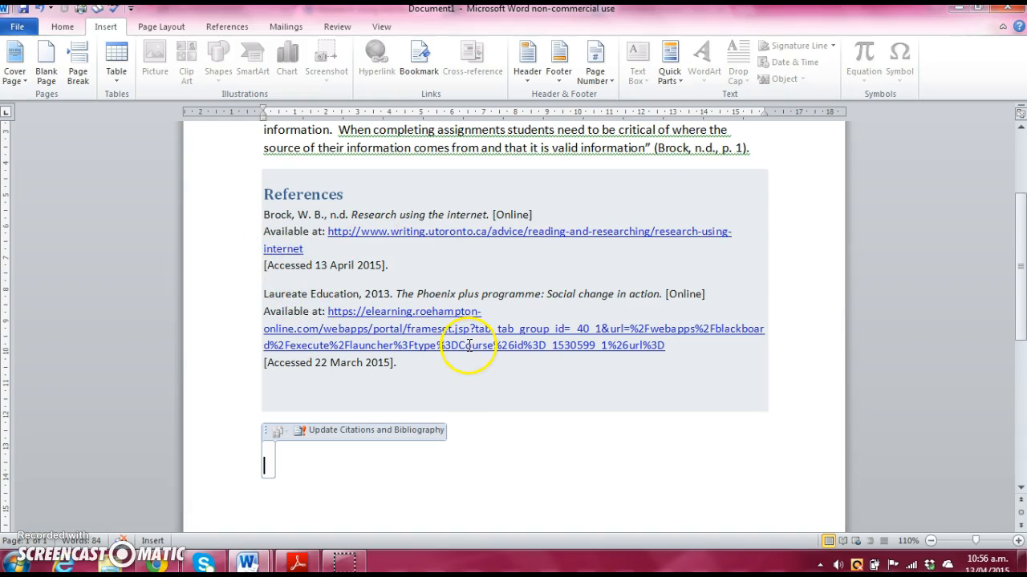
scroll(401, 247, up, 1)
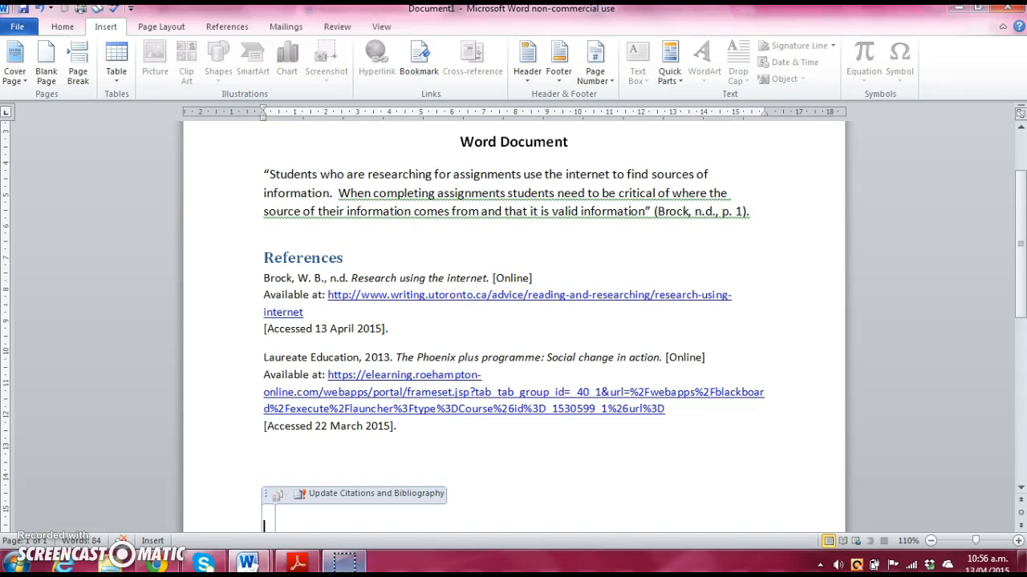
click(298, 563)
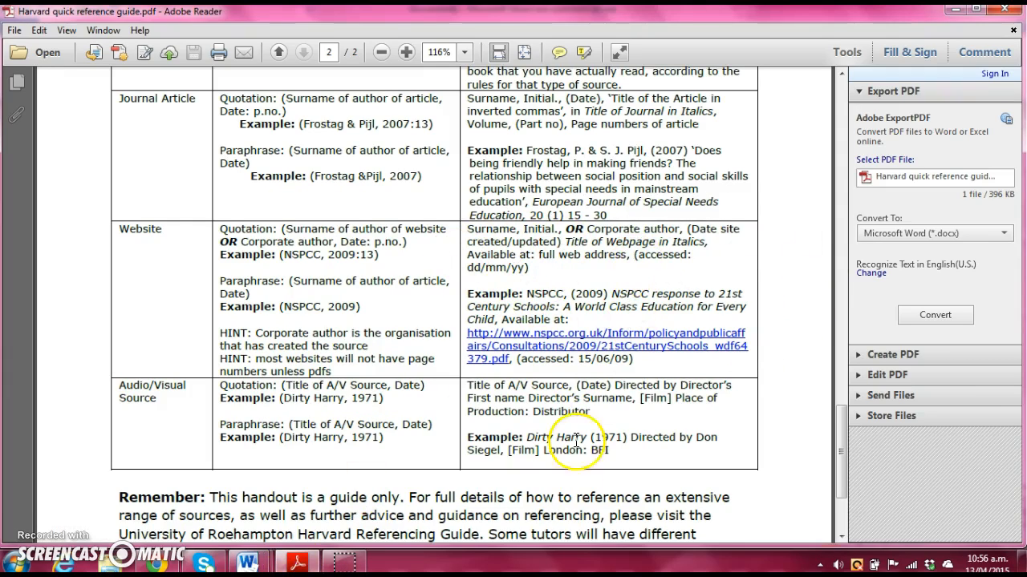
Step: Bring the Word Document1 window back to the front
mouse_move(245, 564)
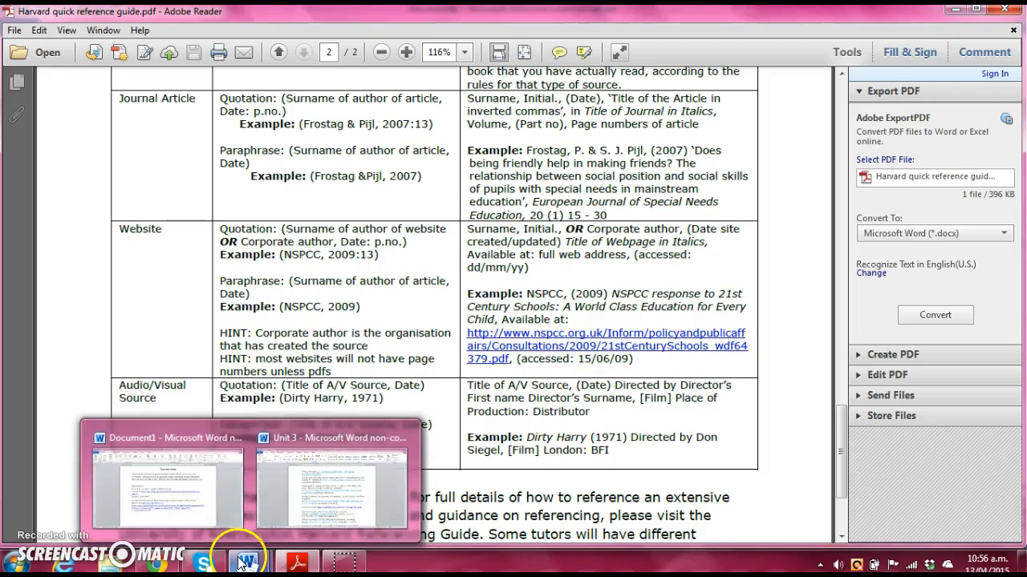
click(198, 500)
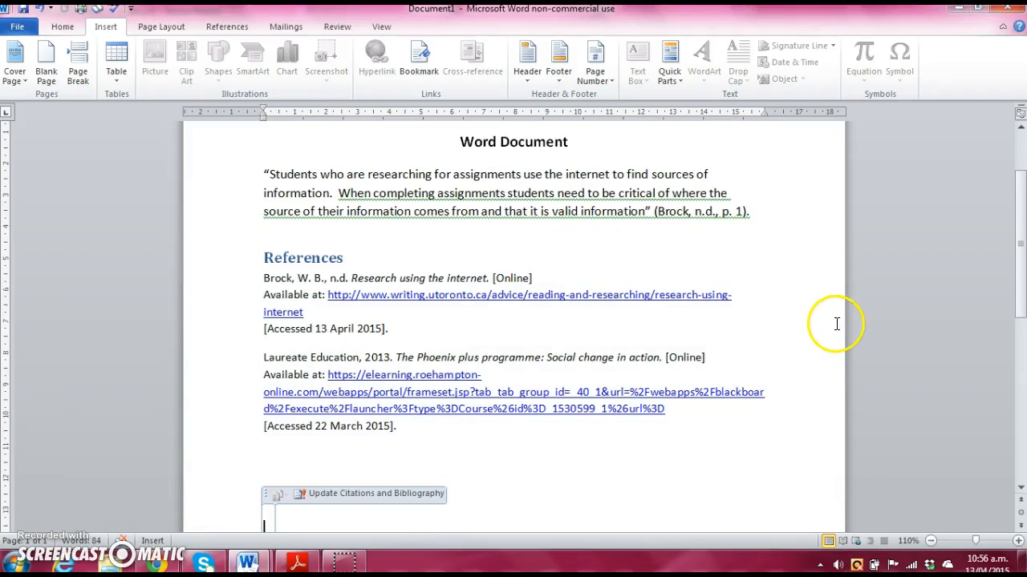